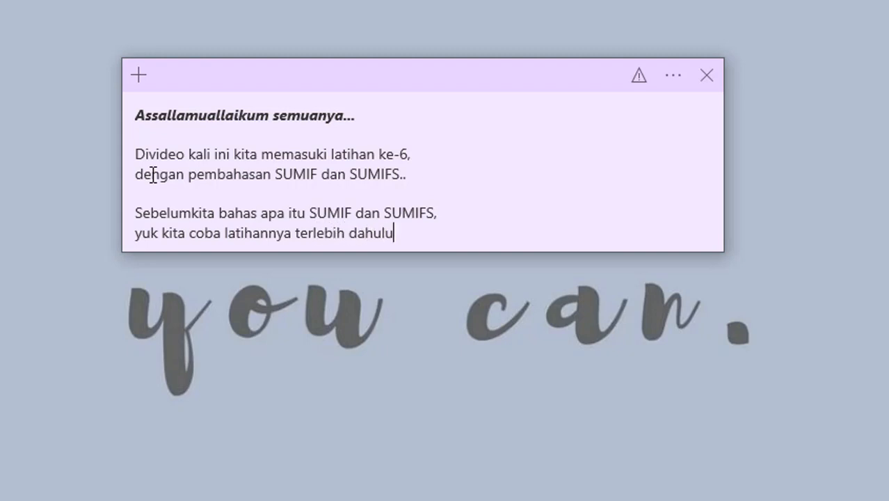
- Finish the note's last sentence with ".." and add a closing line reading "Selamat mencoba^^"
{"action": "type", "text": ".."}
{"action": "key", "text": "Return"}
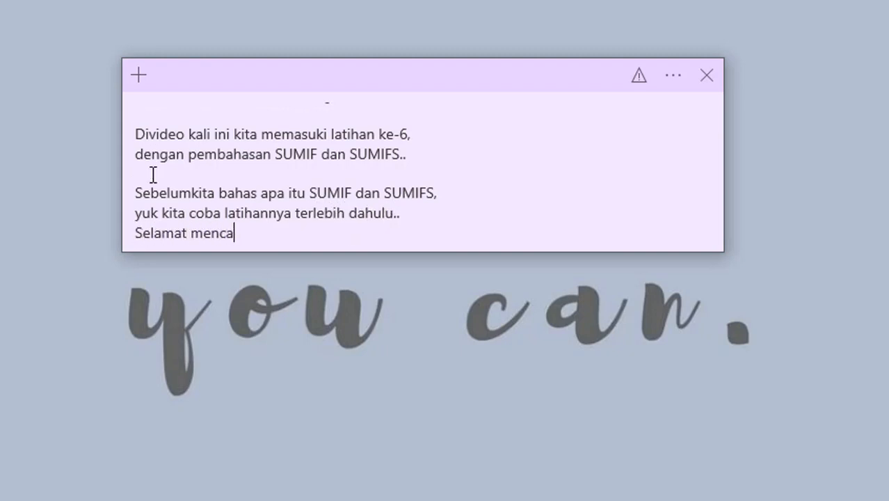
{"action": "type", "text": "Selamat mencoba^^"}
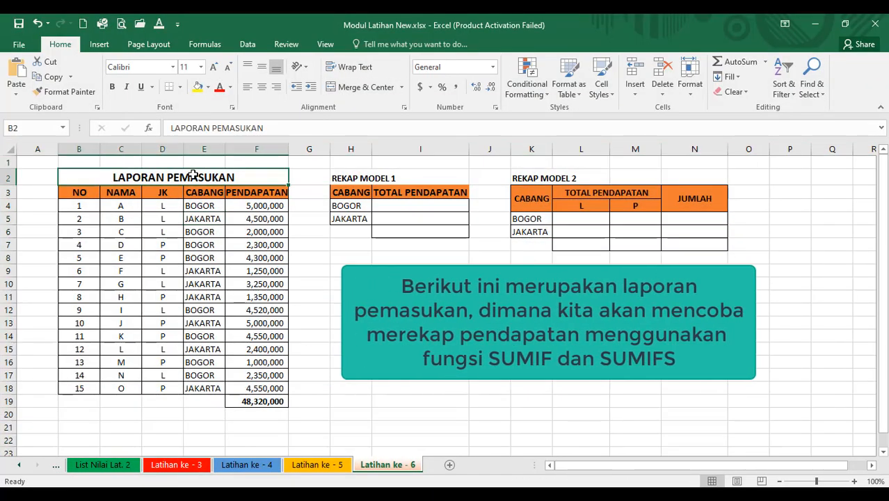
- In the Excel sheet Latihan ke - 6, examine the REKAP MODEL 1 and 2 layouts and the report's JK, CABANG and PENDAPATAN columns
{"action": "left_click_drag", "start_coordinate": [354, 178], "coordinate": [452, 178]}
{"action": "left_click_drag", "start_coordinate": [534, 178], "coordinate": [625, 179]}
{"action": "left_click", "coordinate": [566, 220]}
{"action": "left_click", "coordinate": [391, 195]}
{"action": "left_click_drag", "start_coordinate": [351, 205], "coordinate": [352, 218]}
{"action": "left_click", "coordinate": [530, 198]}
{"action": "left_click_drag", "start_coordinate": [533, 219], "coordinate": [535, 230]}
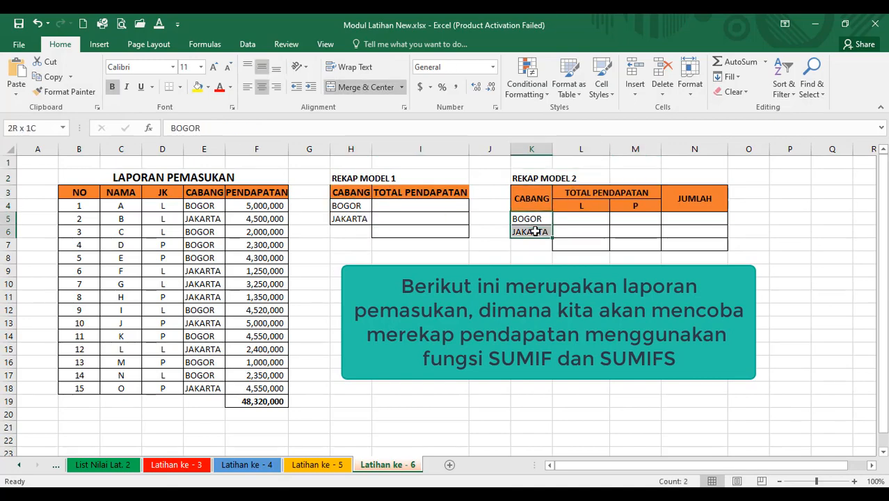
{"action": "left_click_drag", "start_coordinate": [583, 207], "coordinate": [632, 207]}
{"action": "left_click", "coordinate": [401, 206]}
{"action": "left_click_drag", "start_coordinate": [164, 204], "coordinate": [164, 388]}
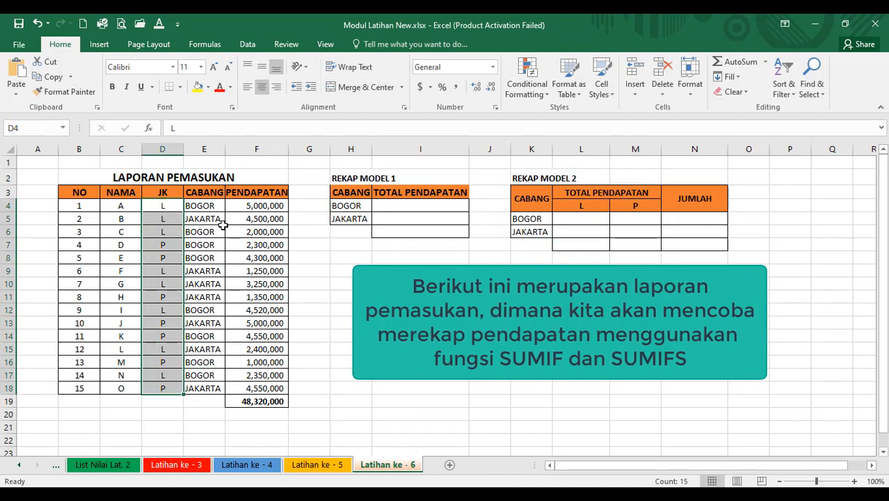
{"action": "left_click_drag", "start_coordinate": [207, 207], "coordinate": [207, 388]}
{"action": "left_click", "coordinate": [285, 258]}
- Total the BOGOR income in I4 of REKAP MODEL 1 with =SUMIF(E4:E18,H4,F4:F18)
{"action": "left_click", "coordinate": [391, 206]}
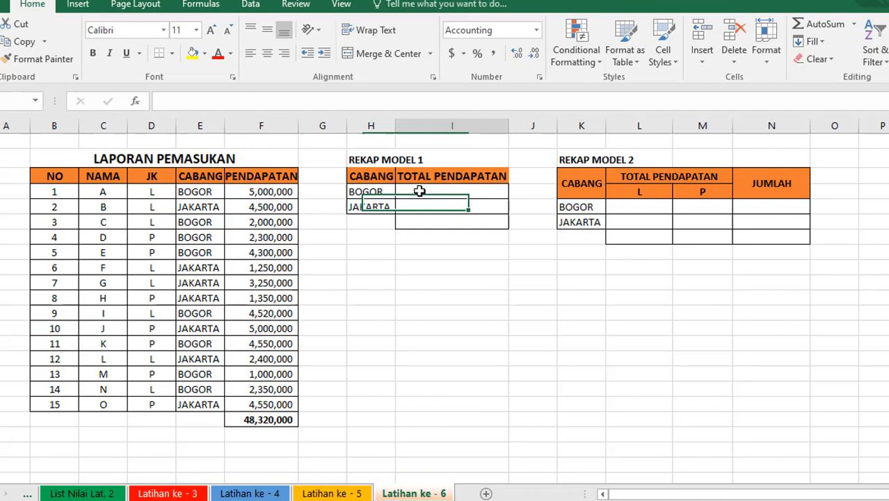
{"action": "left_click", "coordinate": [419, 192]}
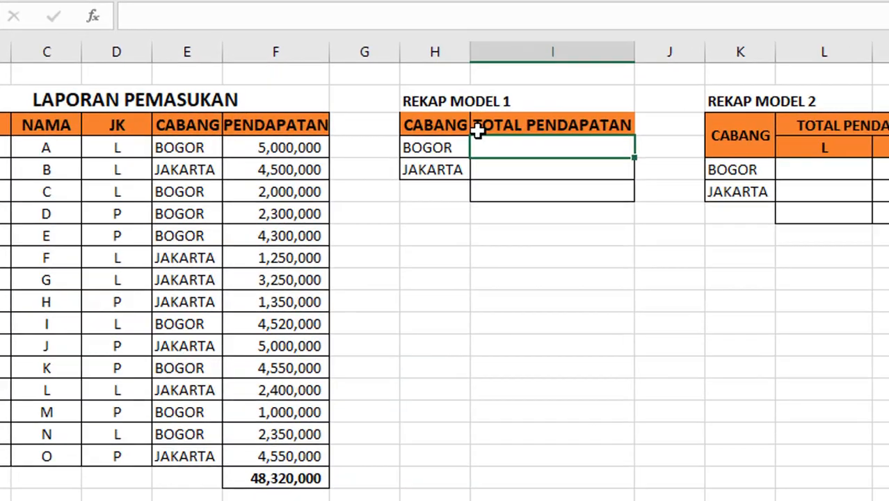
{"action": "type", "text": "="}
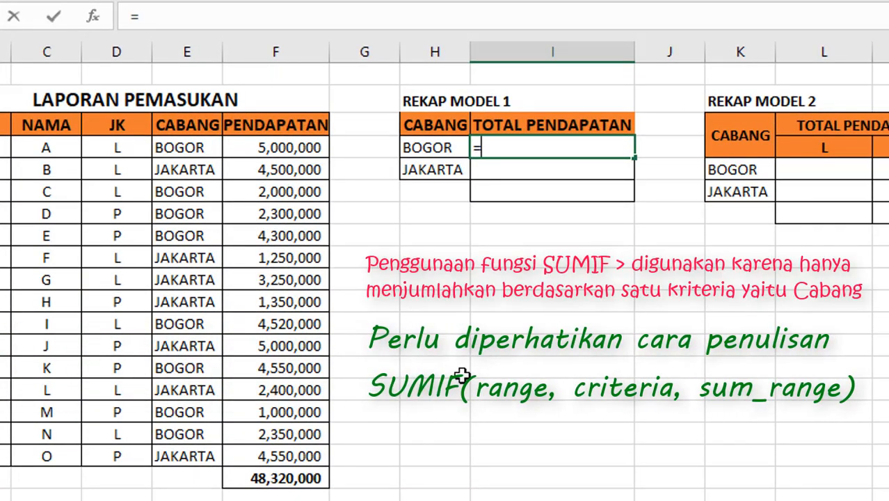
{"action": "type", "text": "SUMIF"}
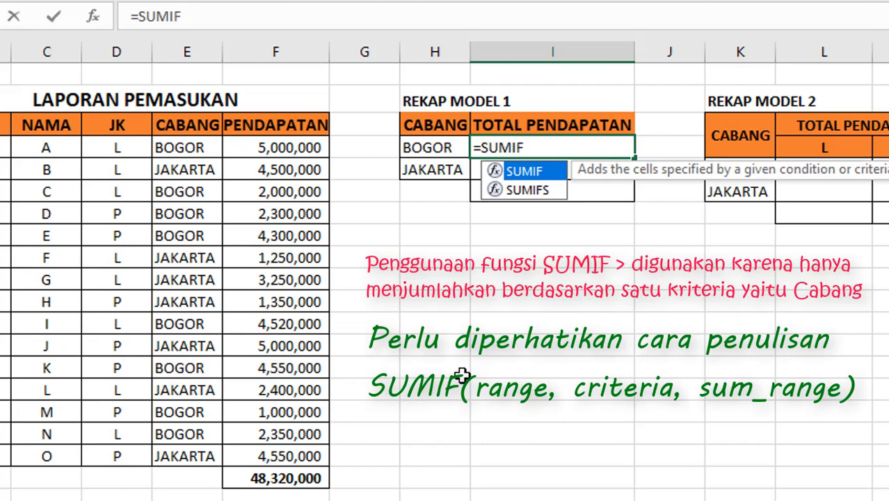
{"action": "type", "text": "("}
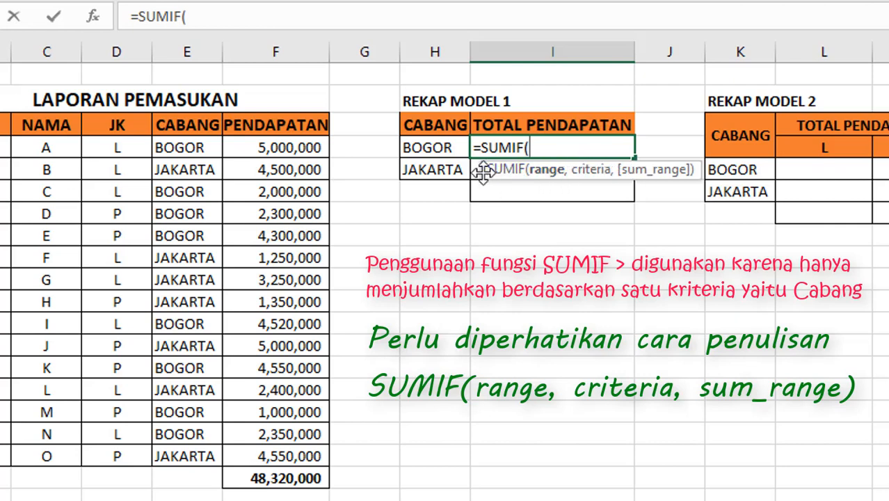
{"action": "left_click_drag", "start_coordinate": [193, 147], "coordinate": [206, 452]}
{"action": "type", "text": ","}
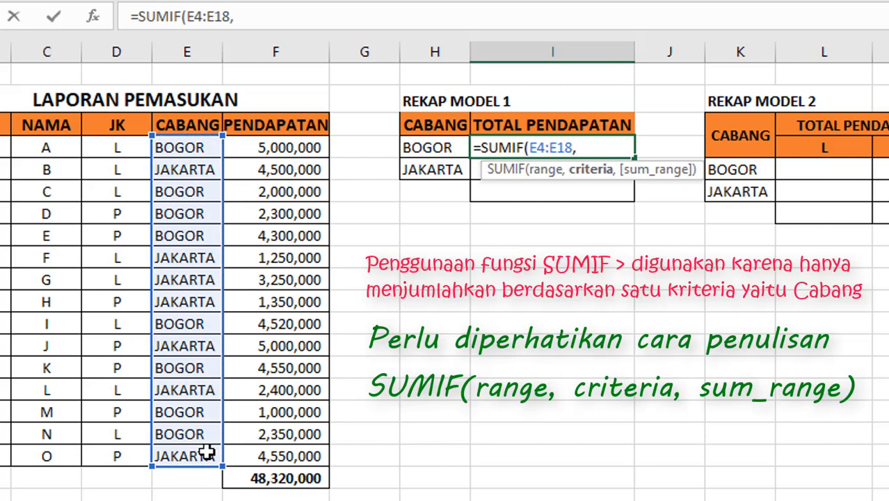
{"action": "left_click", "coordinate": [425, 153]}
{"action": "type", "text": ","}
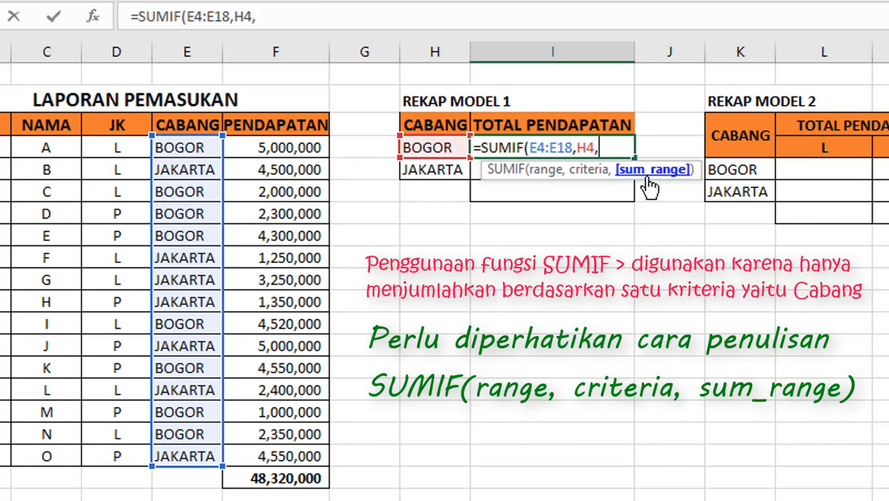
{"action": "left_click_drag", "start_coordinate": [301, 146], "coordinate": [295, 456]}
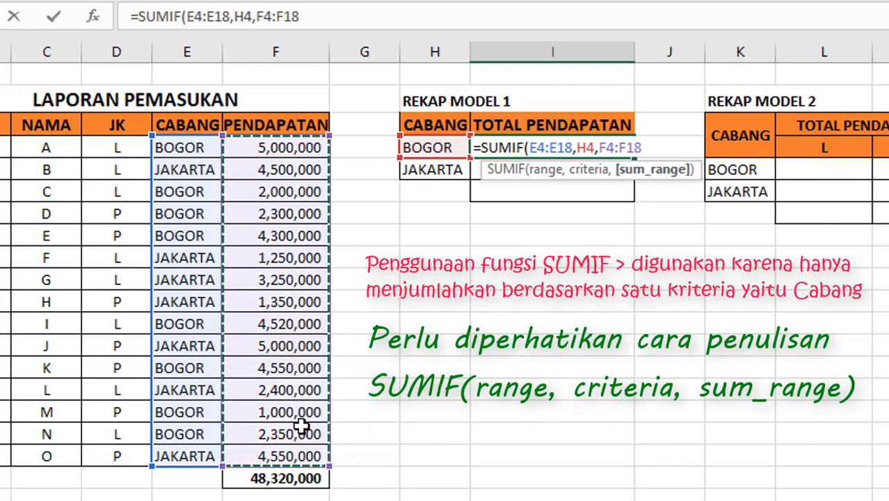
{"action": "type", "text": ")"}
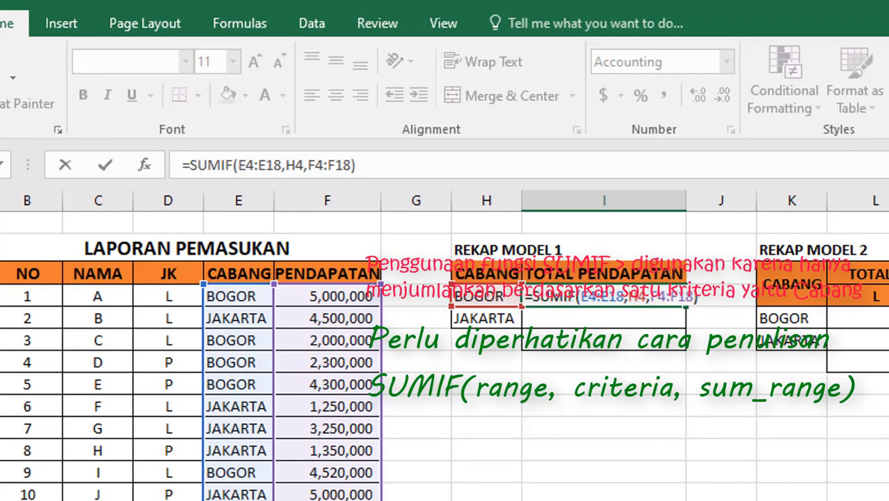
{"action": "key", "text": "Return"}
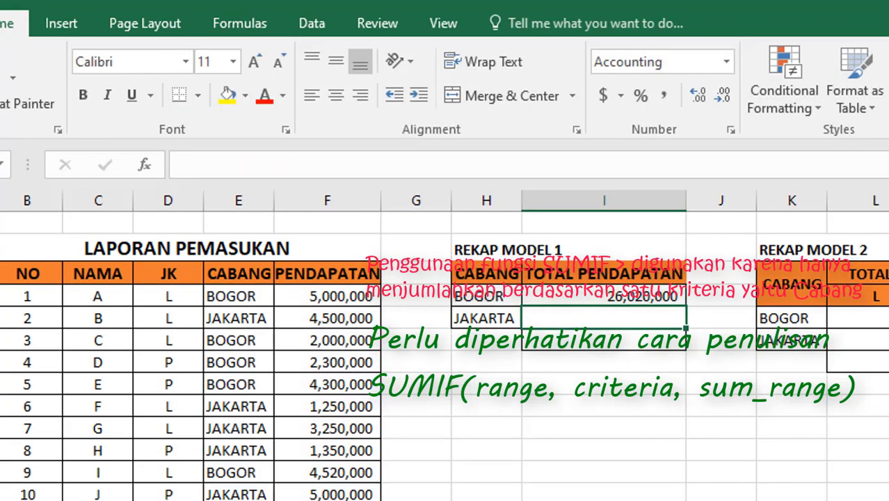
- Review the range, criteria and sum_range arguments of the BOGOR SUMIF formula in I4, keeping the formula as it is
{"action": "left_click", "coordinate": [562, 296]}
{"action": "left_click_drag", "start_coordinate": [356, 164], "coordinate": [174, 164]}
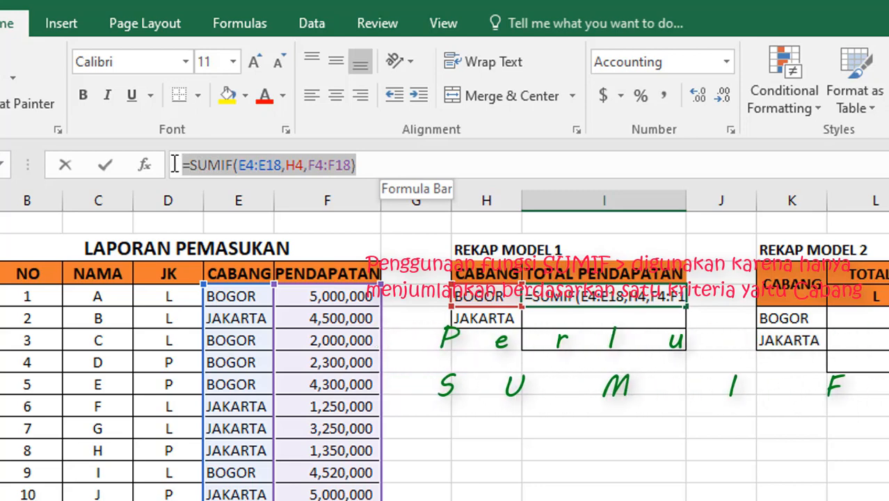
{"action": "left_click", "coordinate": [256, 165]}
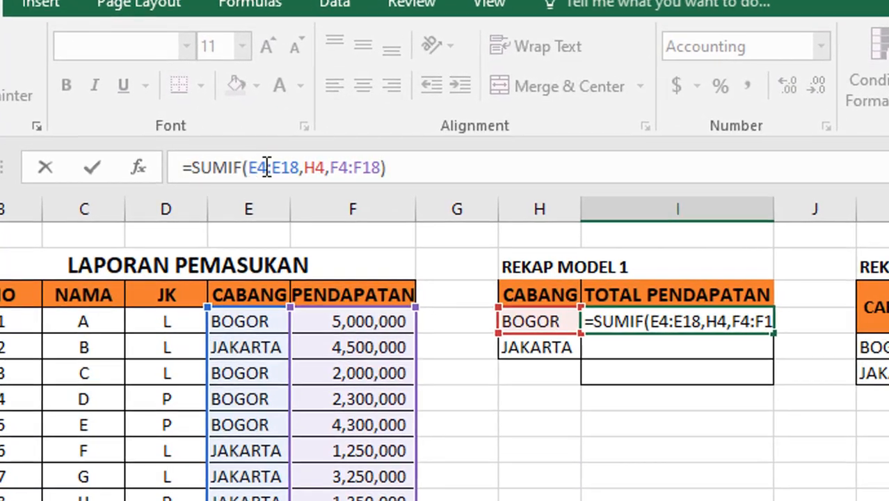
{"action": "double_click", "coordinate": [266, 167]}
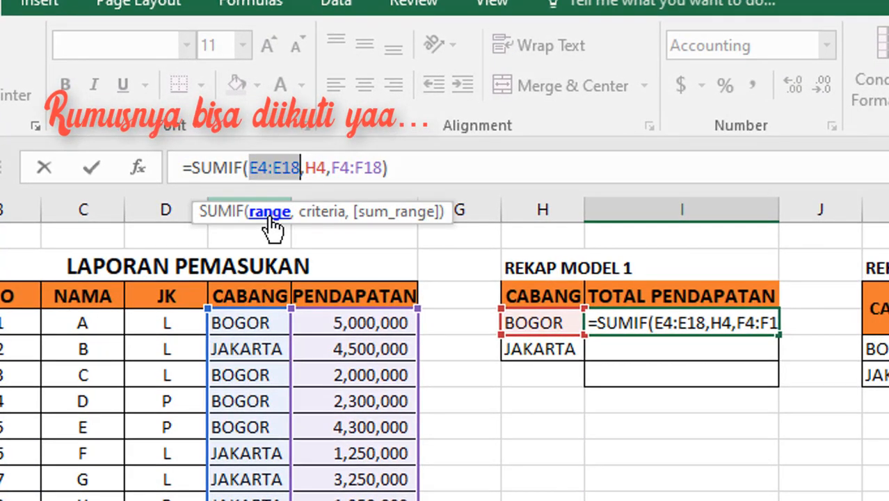
{"action": "double_click", "coordinate": [314, 167]}
{"action": "left_click_drag", "start_coordinate": [332, 167], "coordinate": [378, 169]}
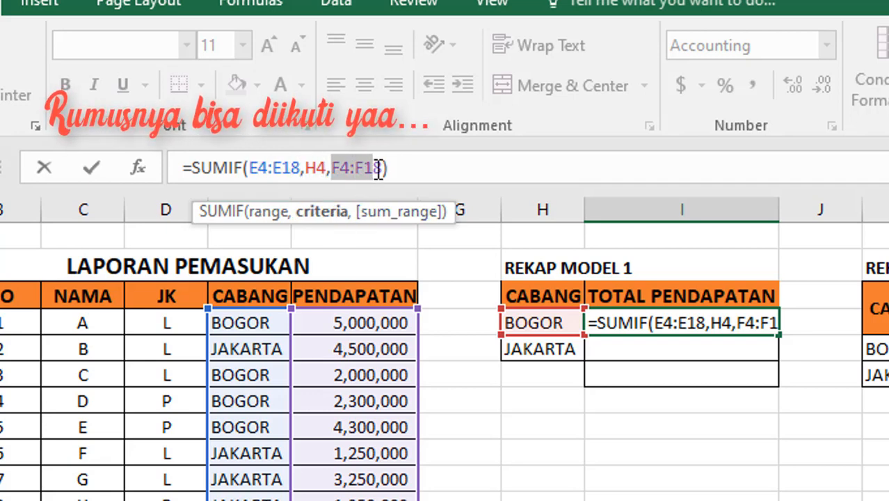
{"action": "left_click", "coordinate": [431, 164]}
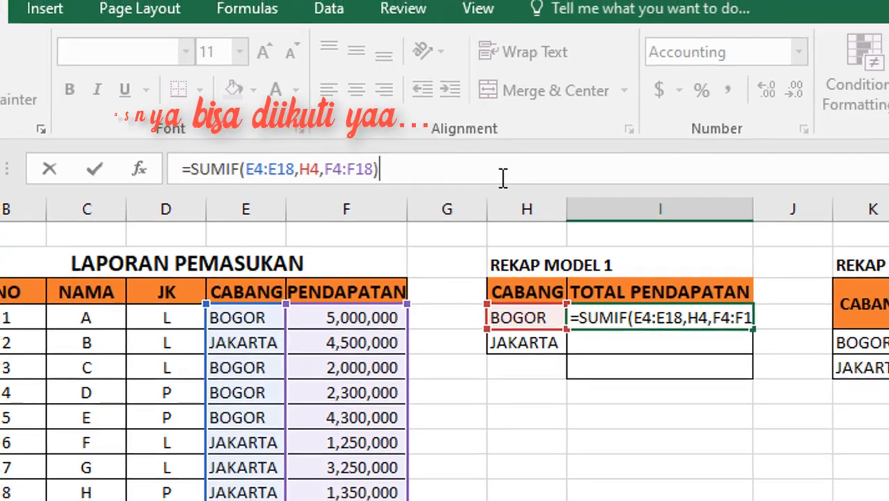
{"action": "key", "text": "Return"}
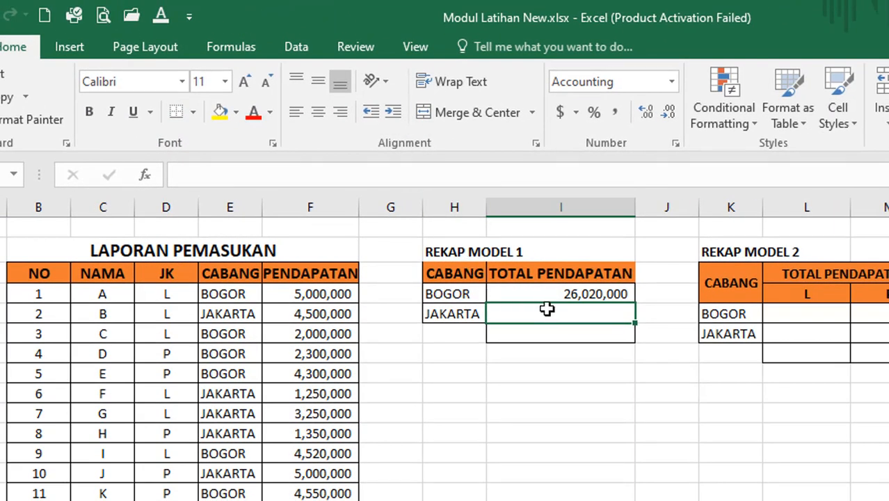
- Total the JAKARTA income in I5 of REKAP MODEL 1 with =SUMIF(E4:E18,H5,F4:F18)
{"action": "type", "text": "="}
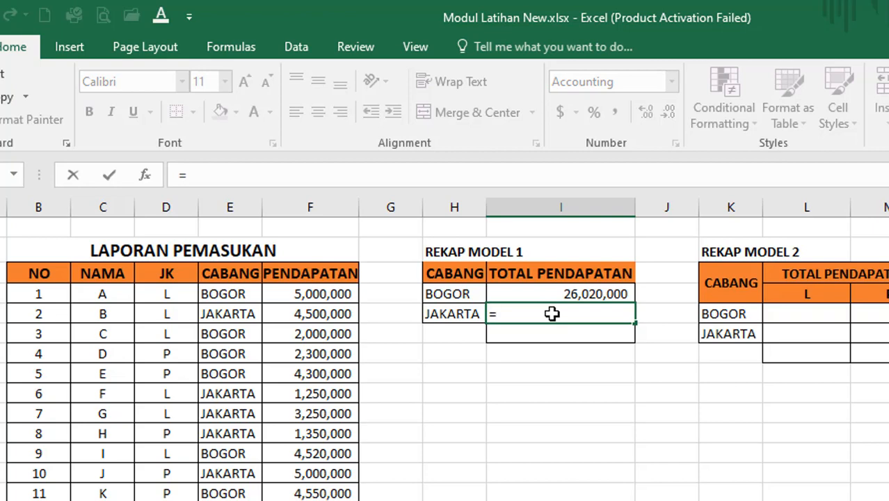
{"action": "type", "text": "SU"}
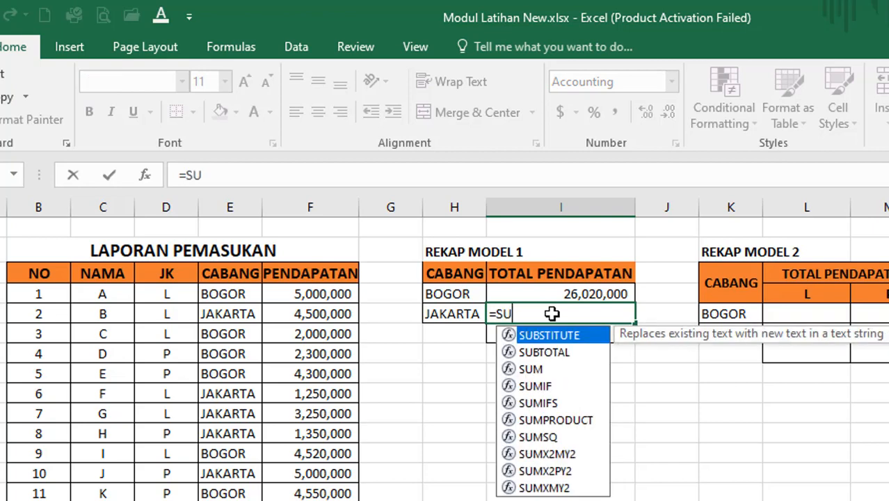
{"action": "type", "text": "MIF("}
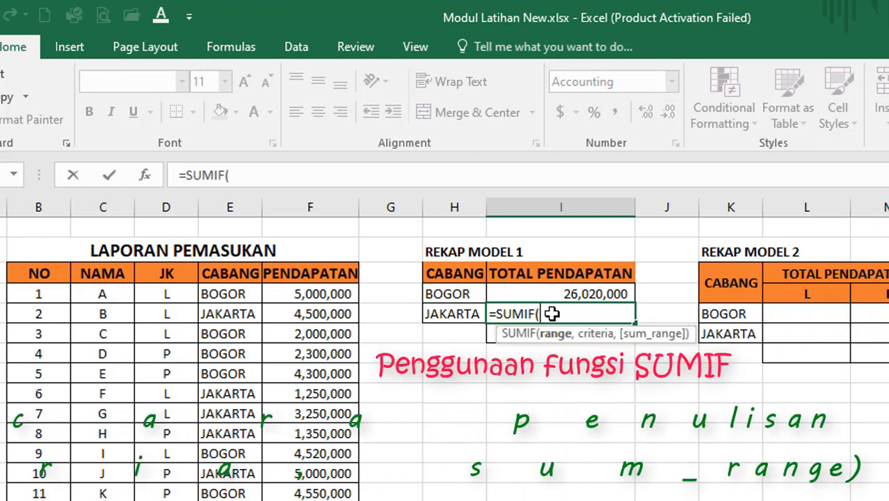
{"action": "left_click_drag", "start_coordinate": [230, 293], "coordinate": [229, 497]}
{"action": "type", "text": ","}
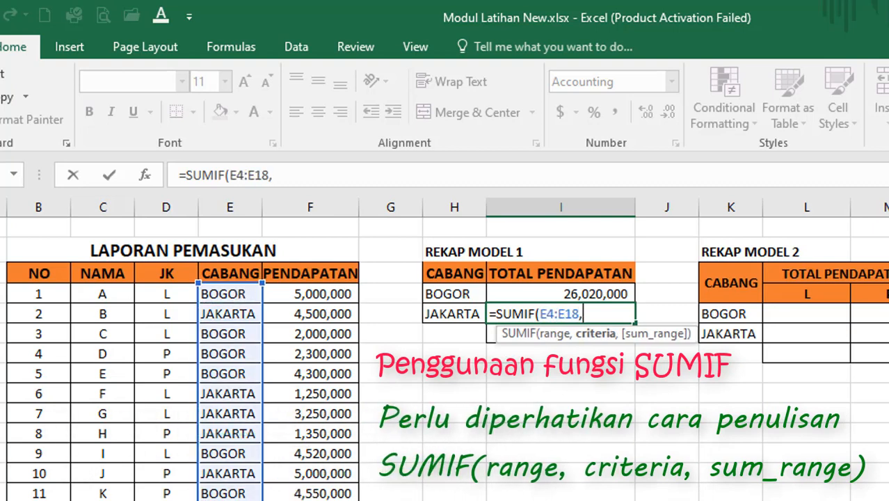
{"action": "left_click", "coordinate": [453, 314]}
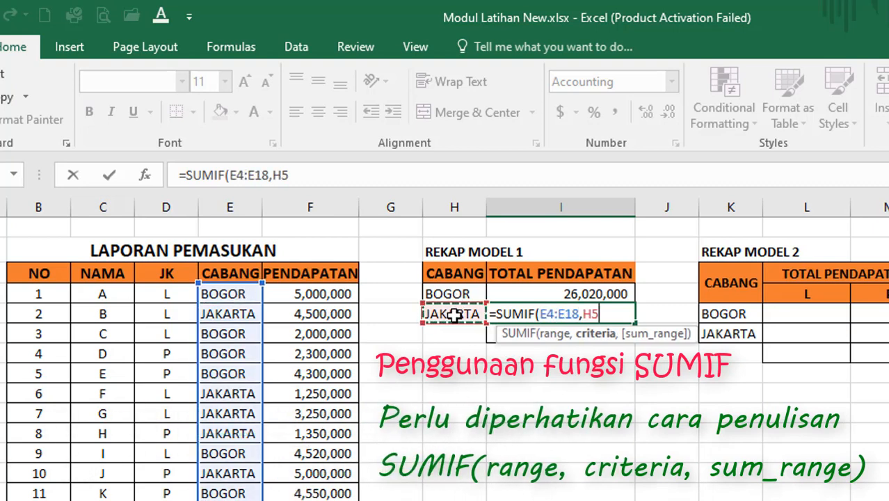
{"action": "type", "text": ","}
{"action": "left_click_drag", "start_coordinate": [347, 292], "coordinate": [348, 500]}
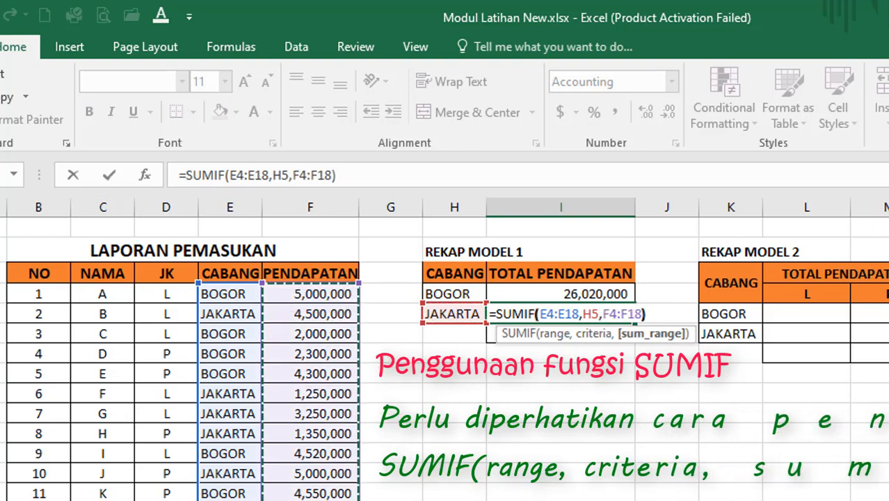
{"action": "type", "text": ")"}
{"action": "key", "text": "Return"}
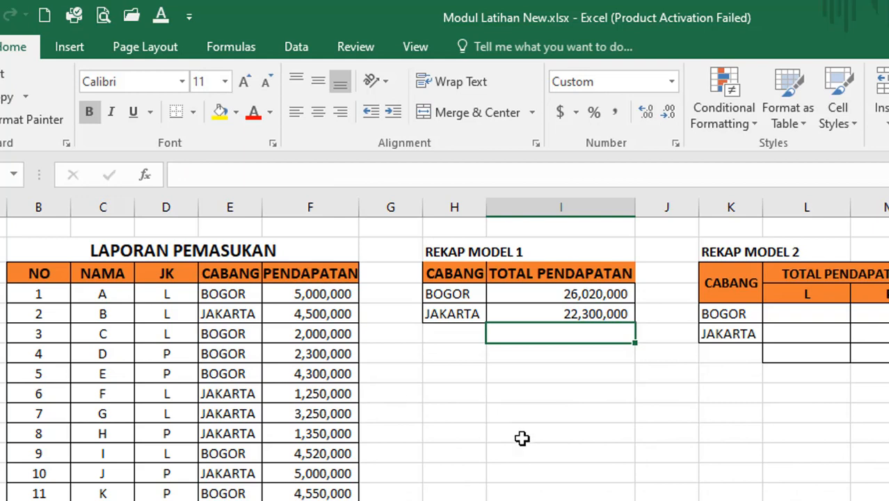
- Review the JAKARTA SUMIF formula and its arguments in I5, keeping the formula as it is
{"action": "left_click", "coordinate": [555, 315]}
{"action": "double_click", "coordinate": [555, 315]}
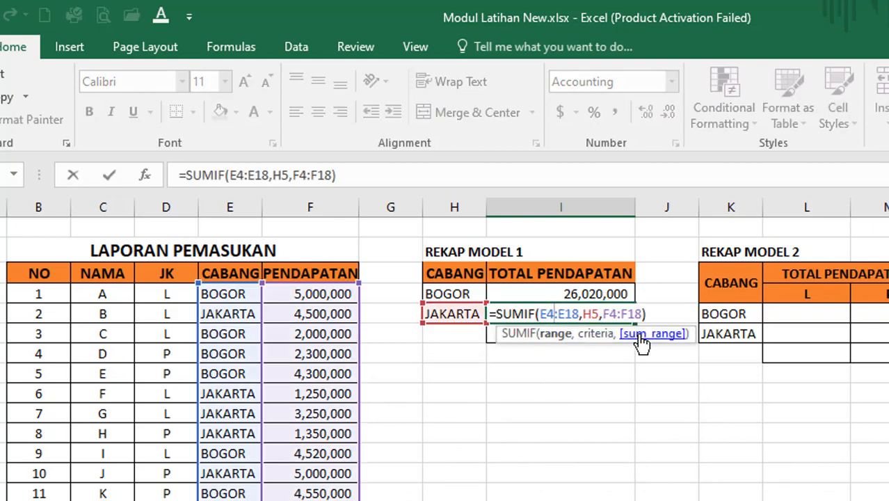
{"action": "left_click", "coordinate": [610, 313]}
{"action": "left_click_drag", "start_coordinate": [415, 182], "coordinate": [162, 170]}
{"action": "left_click", "coordinate": [376, 174]}
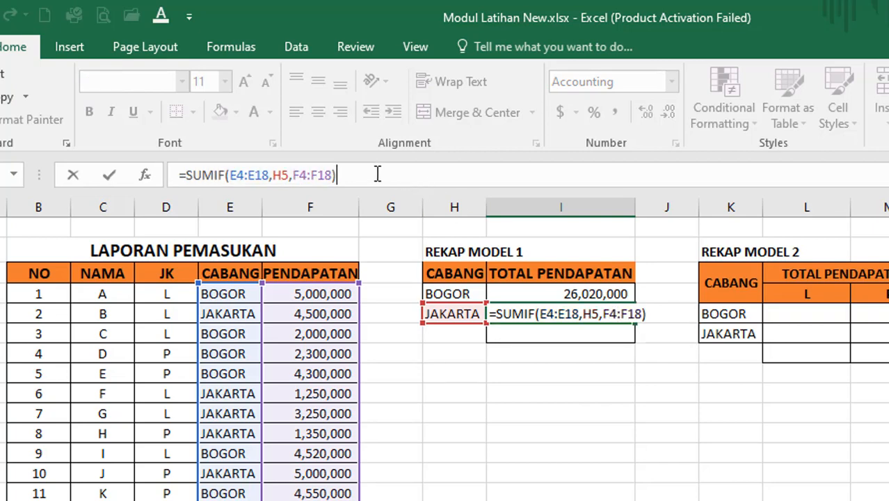
{"action": "key", "text": "Return"}
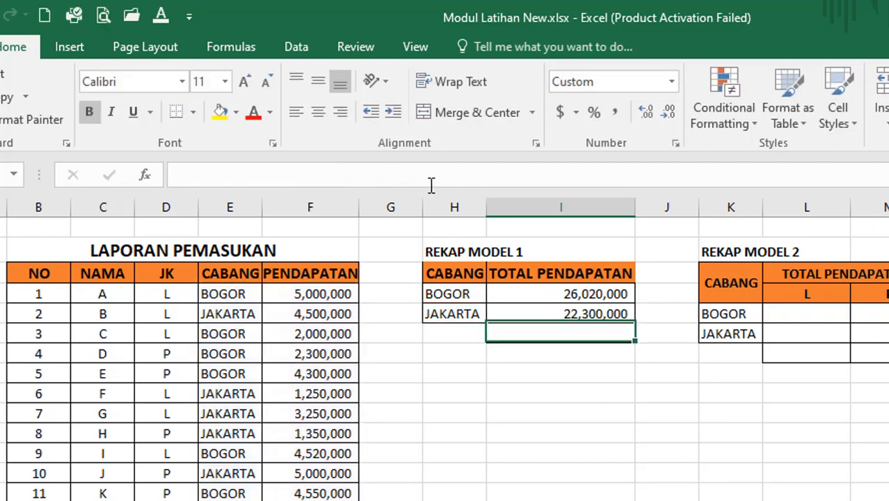
- Add a grand total of the two branch incomes in I6 of REKAP MODEL 1 using AutoSum over I4:I6
{"action": "left_click_drag", "start_coordinate": [573, 286], "coordinate": [576, 327]}
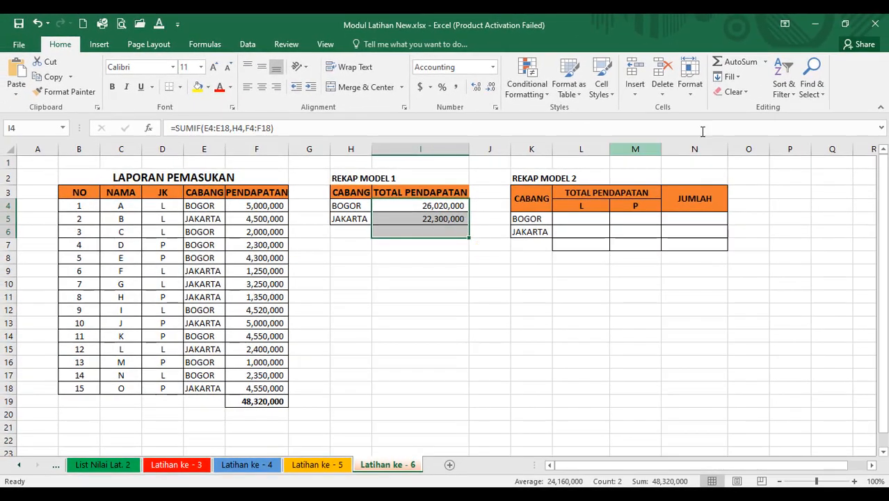
{"action": "left_click", "coordinate": [736, 64]}
{"action": "left_click", "coordinate": [441, 244]}
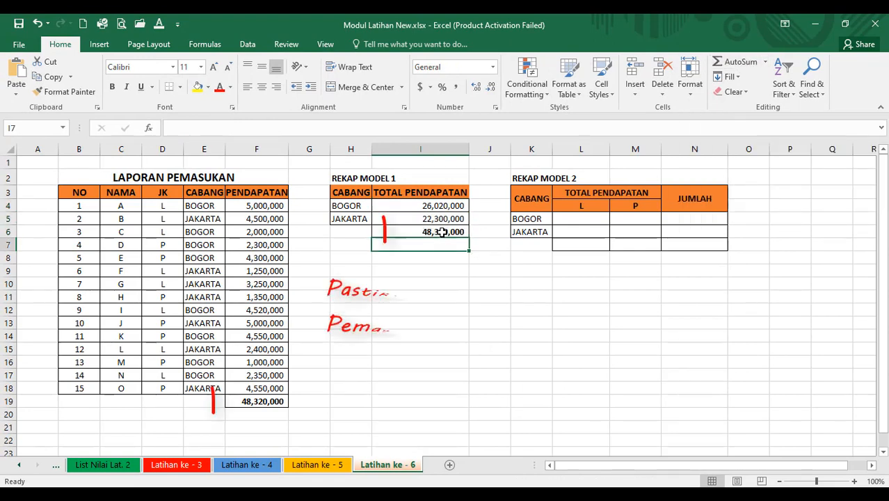
- Compare the REKAP MODEL 1 grand total in I6 with the LAPORAN PEMASUKAN total in F19
{"action": "left_click", "coordinate": [443, 232]}
{"action": "left_click", "coordinate": [277, 399]}
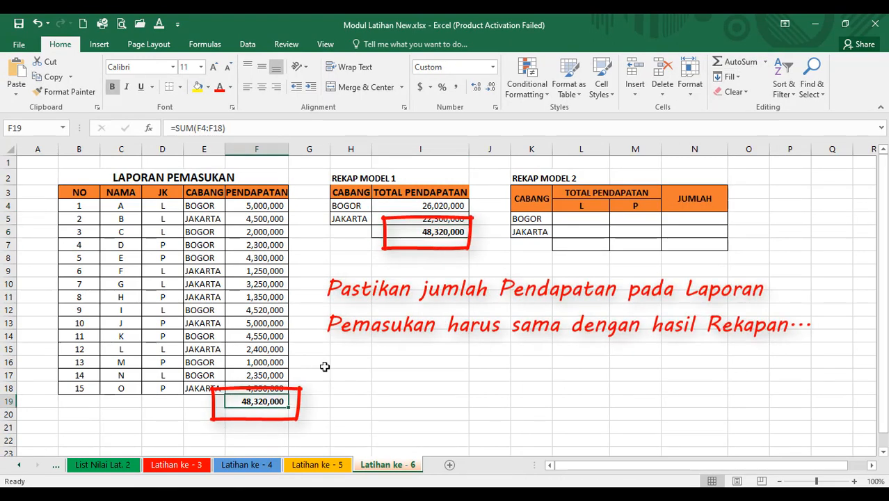
{"action": "left_click", "coordinate": [432, 232]}
{"action": "left_click", "coordinate": [261, 402]}
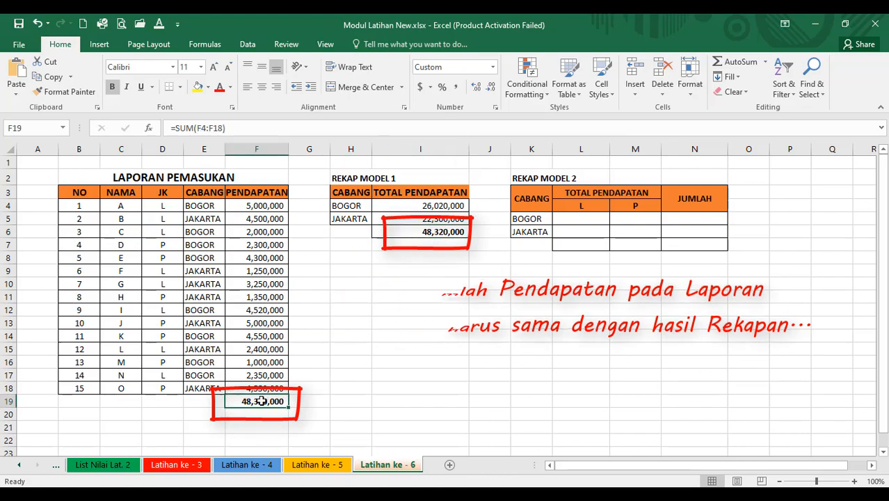
{"action": "left_click", "coordinate": [510, 270]}
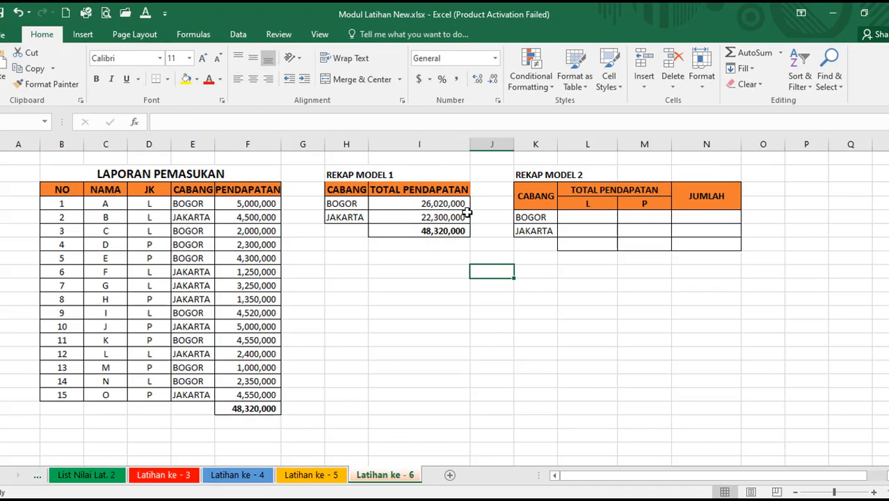
- Examine the L and P headings and the BOGOR and JAKARTA row labels of REKAP MODEL 2
{"action": "left_click", "coordinate": [573, 218]}
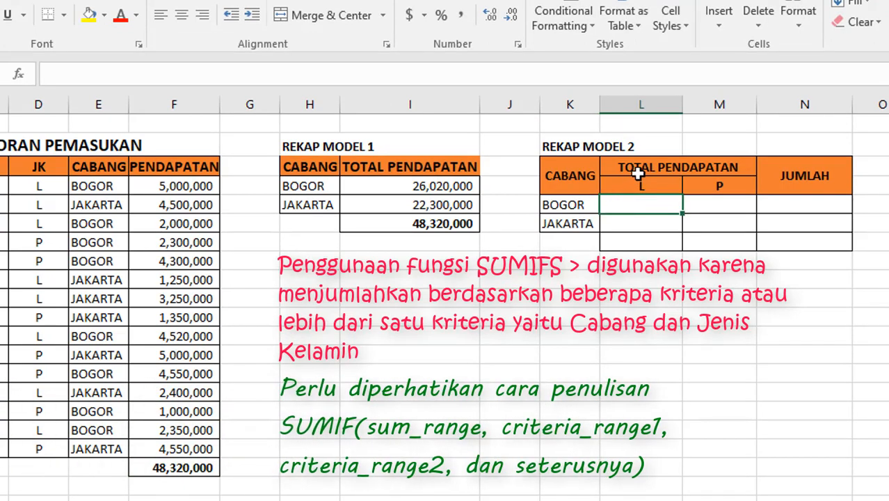
{"action": "left_click", "coordinate": [635, 173]}
{"action": "left_click", "coordinate": [632, 185]}
{"action": "left_click", "coordinate": [711, 187]}
{"action": "left_click", "coordinate": [584, 209]}
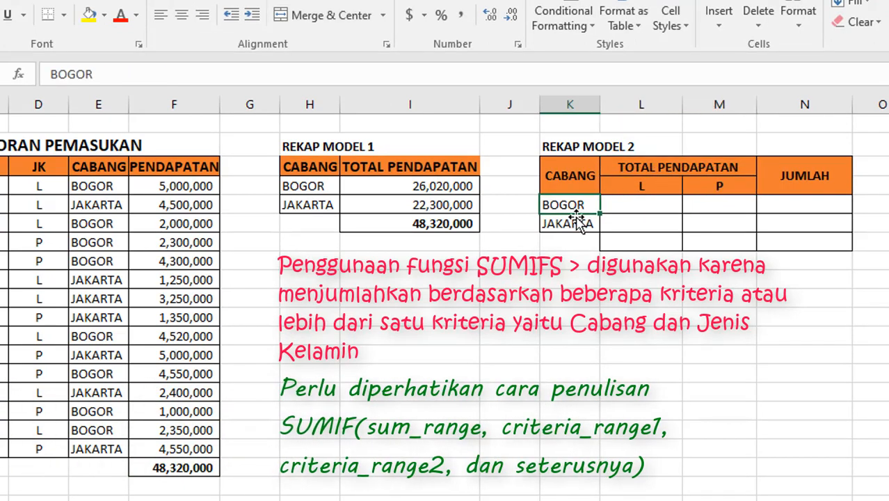
{"action": "left_click", "coordinate": [576, 223]}
- Total the BOGOR income for L in L5 of REKAP MODEL 2 with =SUMIFS(F4:F18,D4:D18,L4,E4:E18,K5)
{"action": "left_click", "coordinate": [624, 203]}
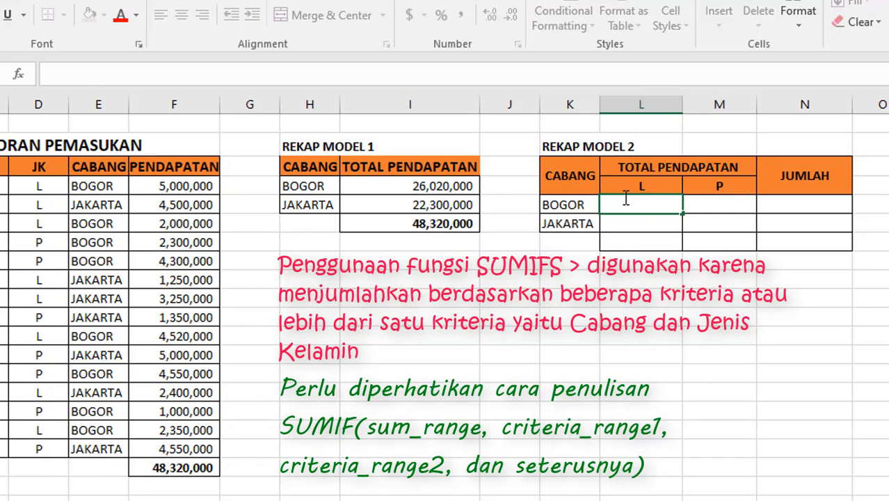
{"action": "type", "text": "=SU"}
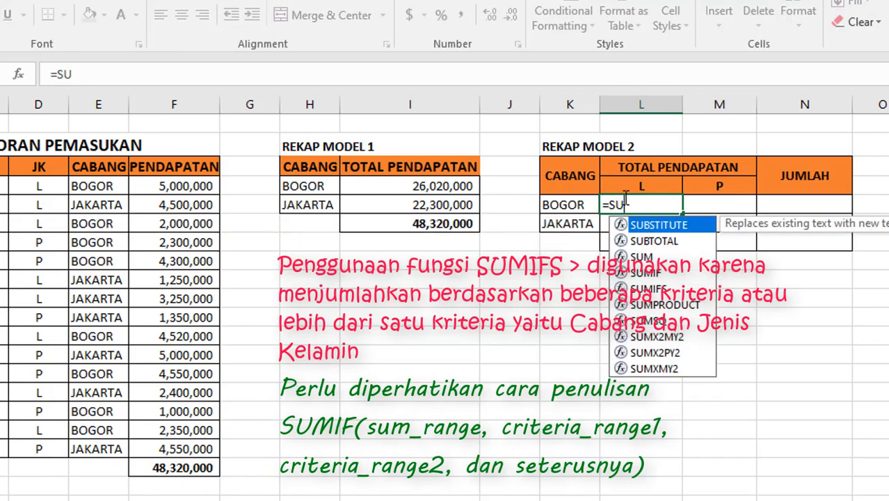
{"action": "type", "text": "MIFS"}
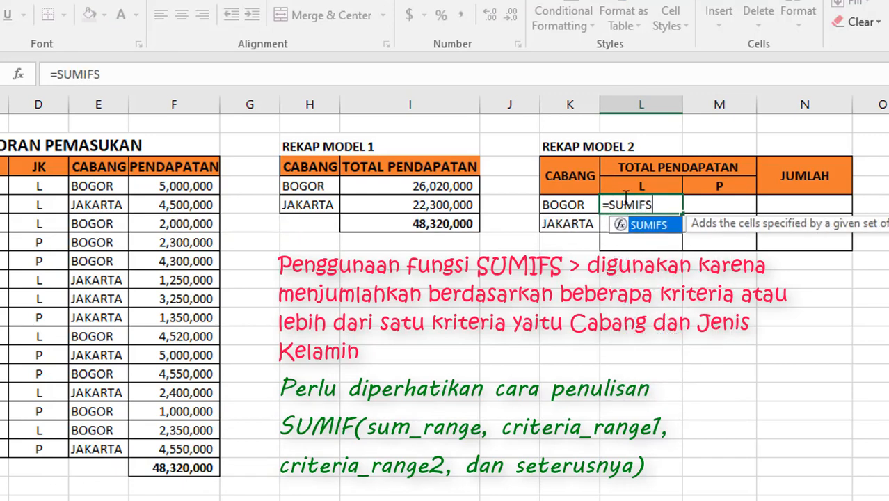
{"action": "type", "text": "("}
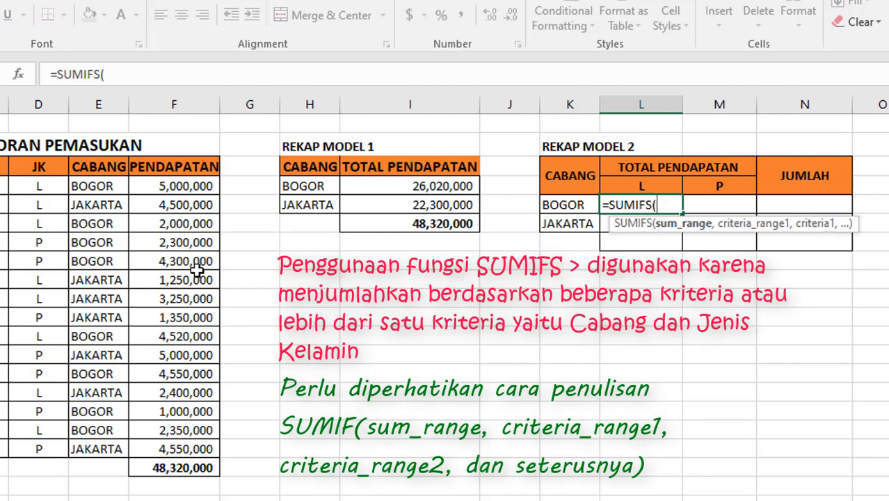
{"action": "left_click_drag", "start_coordinate": [183, 185], "coordinate": [195, 442]}
{"action": "type", "text": ","}
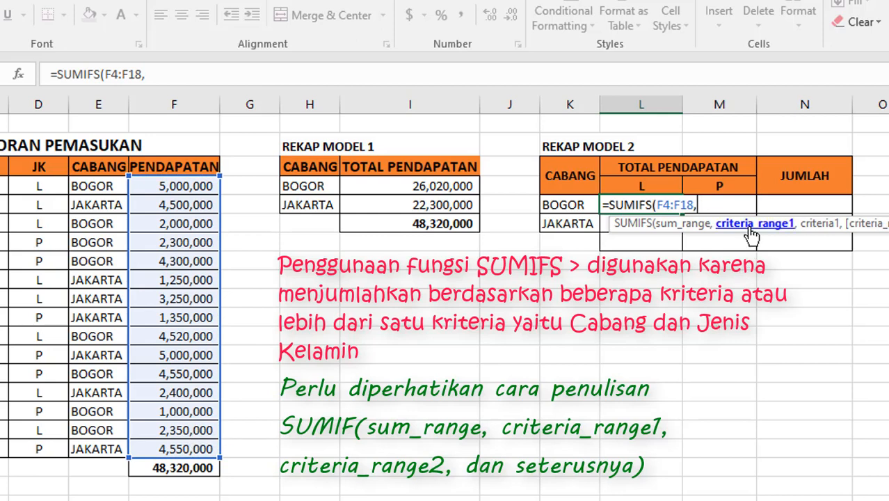
{"action": "left_click_drag", "start_coordinate": [42, 188], "coordinate": [40, 451]}
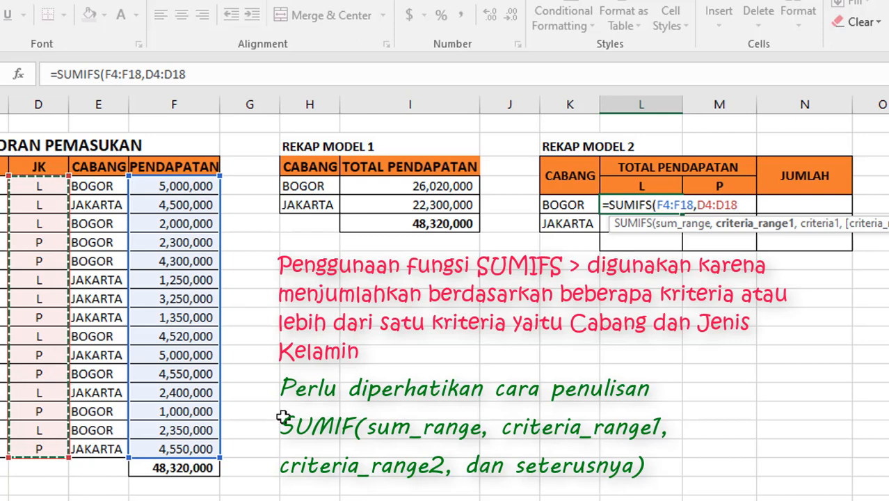
{"action": "type", "text": ","}
{"action": "left_click", "coordinate": [641, 187]}
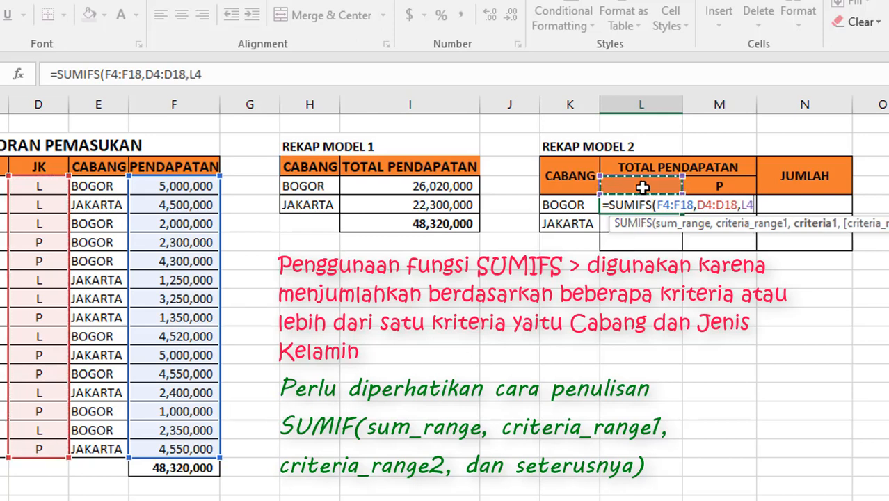
{"action": "type", "text": ","}
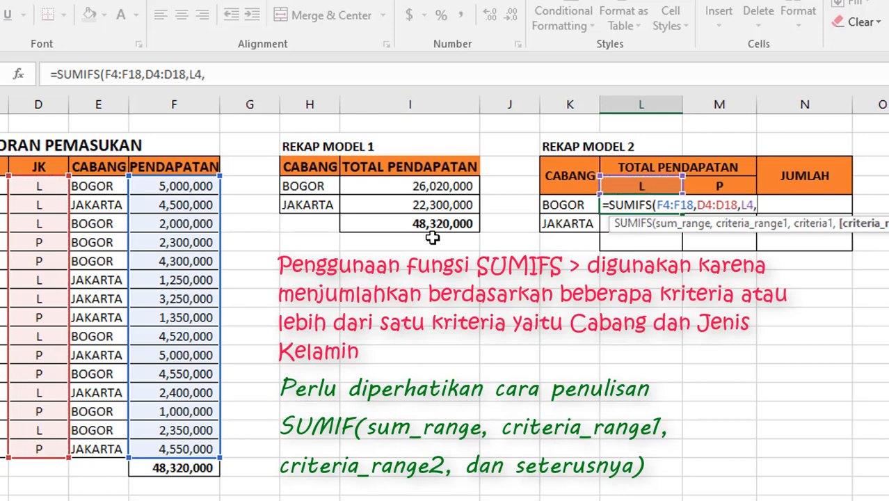
{"action": "left_click_drag", "start_coordinate": [97, 187], "coordinate": [121, 448]}
{"action": "type", "text": ","}
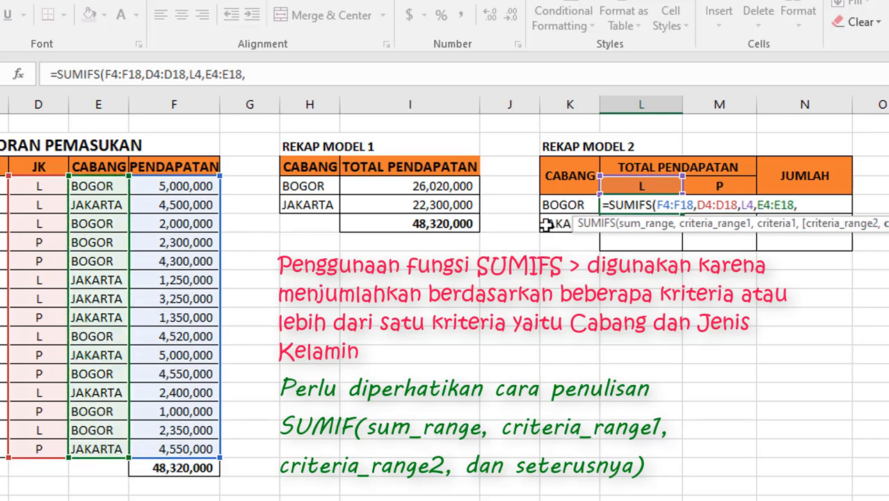
{"action": "left_click", "coordinate": [569, 206]}
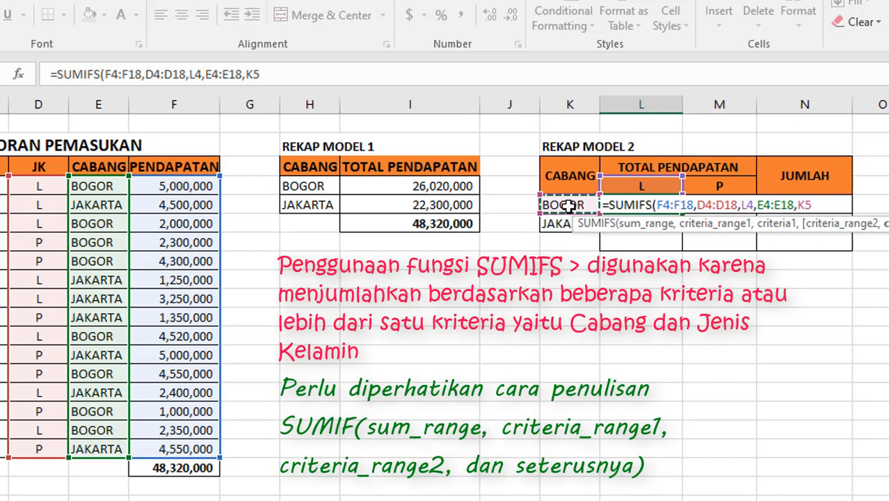
{"action": "type", "text": ")"}
{"action": "key", "text": "Return"}
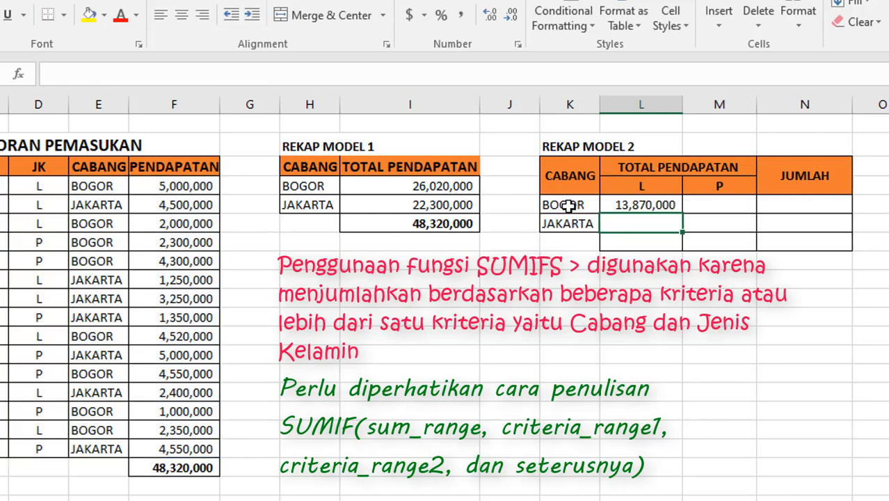
- Review the BOGOR SUMIFS formula and its arguments in L5, keeping the formula as it is
{"action": "left_click", "coordinate": [657, 205]}
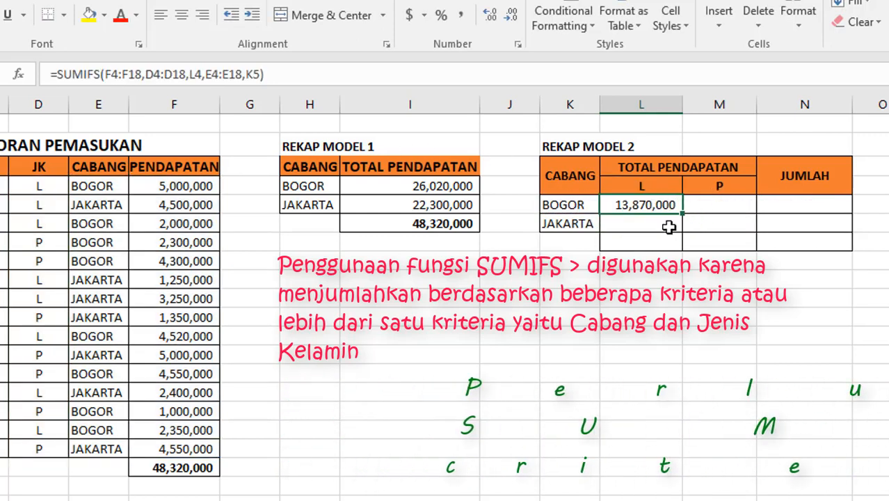
{"action": "double_click", "coordinate": [657, 206]}
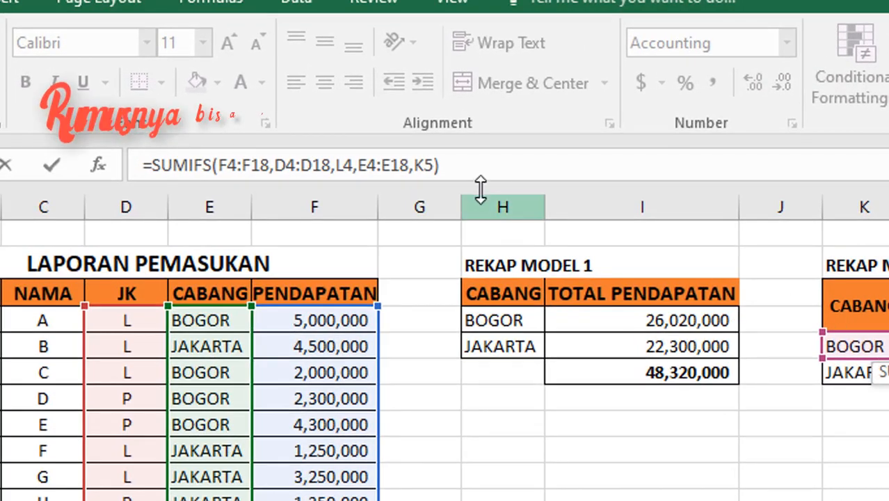
{"action": "left_click", "coordinate": [264, 78]}
{"action": "left_click_drag", "start_coordinate": [439, 171], "coordinate": [145, 164]}
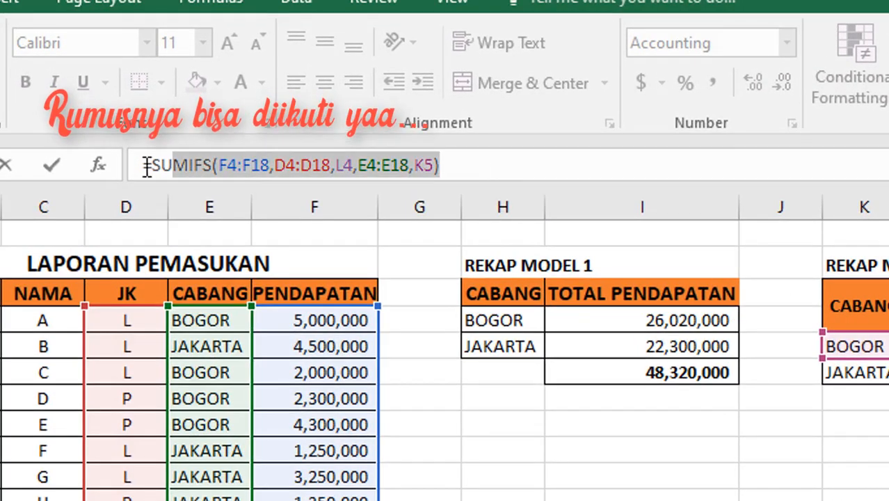
{"action": "left_click", "coordinate": [473, 165]}
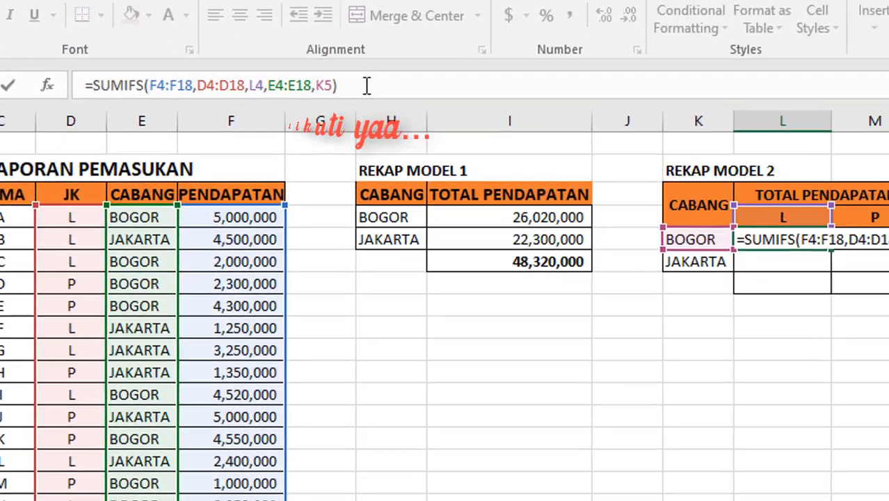
{"action": "key", "text": "Return"}
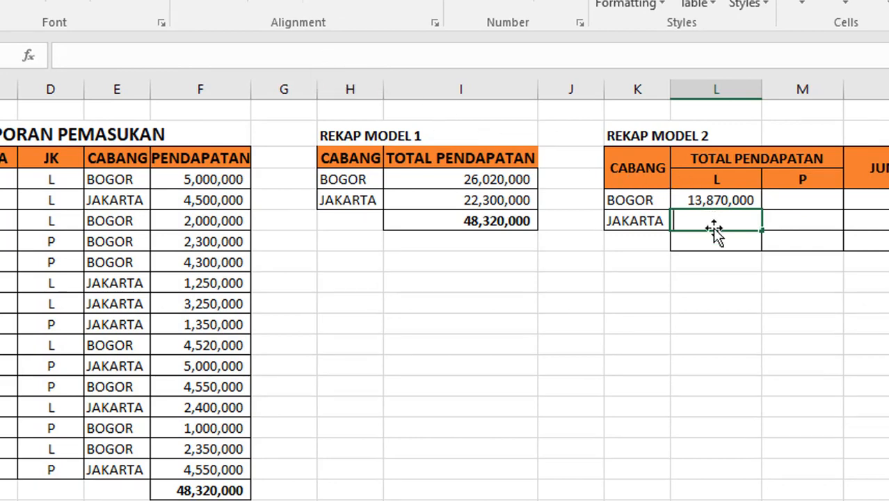
- Total the JAKARTA income for L in L6 of REKAP MODEL 2 with =SUMIFS(F4:F18,D4:D18,L4,E4:E18,K6)
{"action": "type", "text": "=SUMI"}
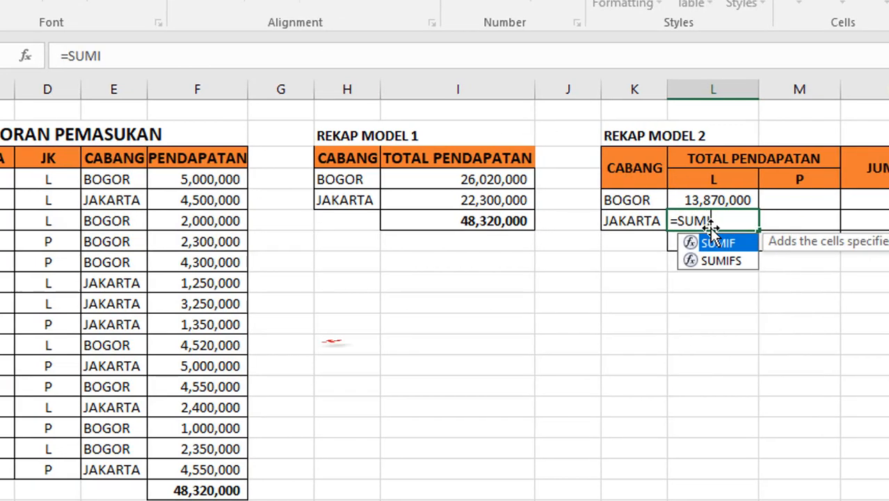
{"action": "type", "text": "FS("}
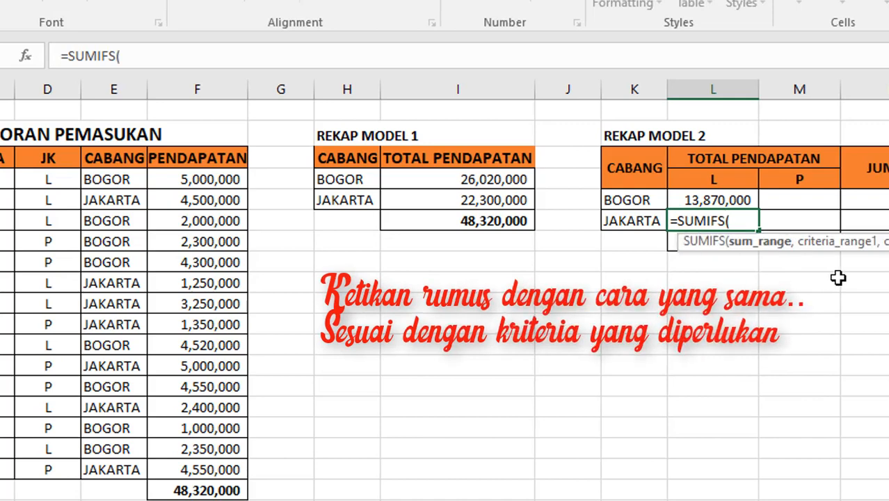
{"action": "left_click_drag", "start_coordinate": [185, 179], "coordinate": [197, 473]}
{"action": "type", "text": ","}
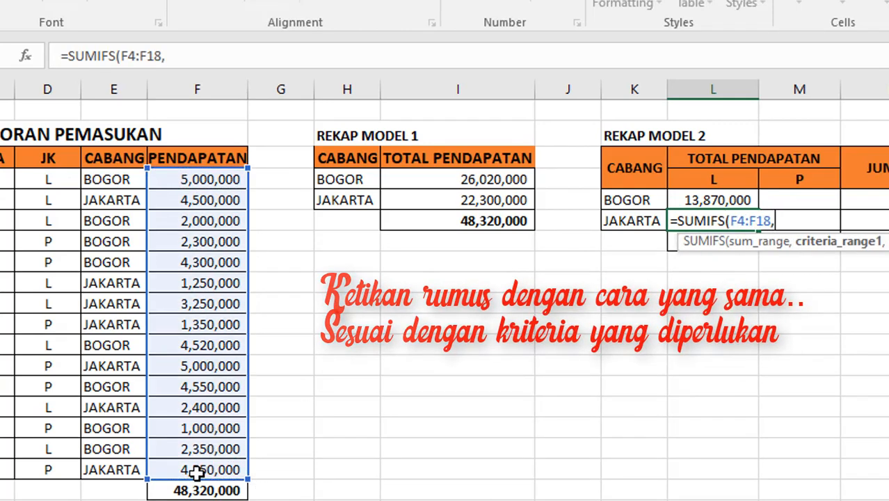
{"action": "left_click_drag", "start_coordinate": [64, 190], "coordinate": [48, 458]}
{"action": "type", "text": ","}
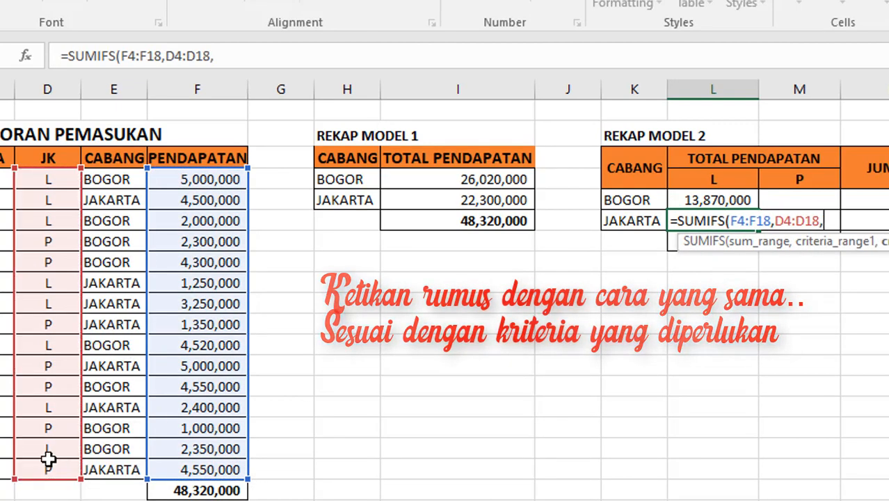
{"action": "left_click", "coordinate": [709, 175]}
{"action": "type", "text": ","}
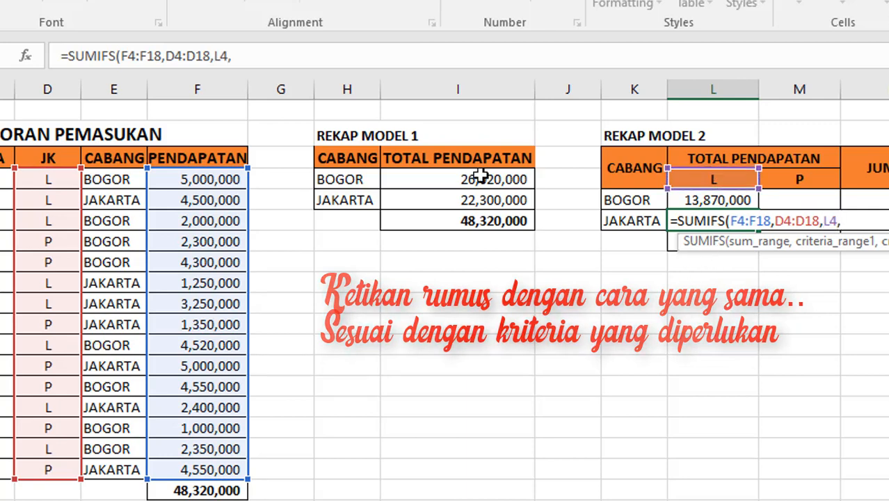
{"action": "left_click_drag", "start_coordinate": [123, 183], "coordinate": [108, 463]}
{"action": "type", "text": ","}
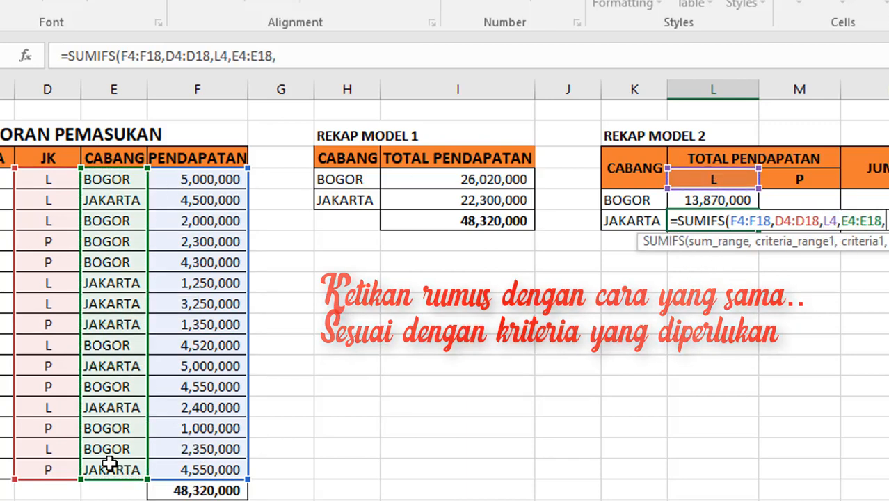
{"action": "left_click", "coordinate": [643, 221]}
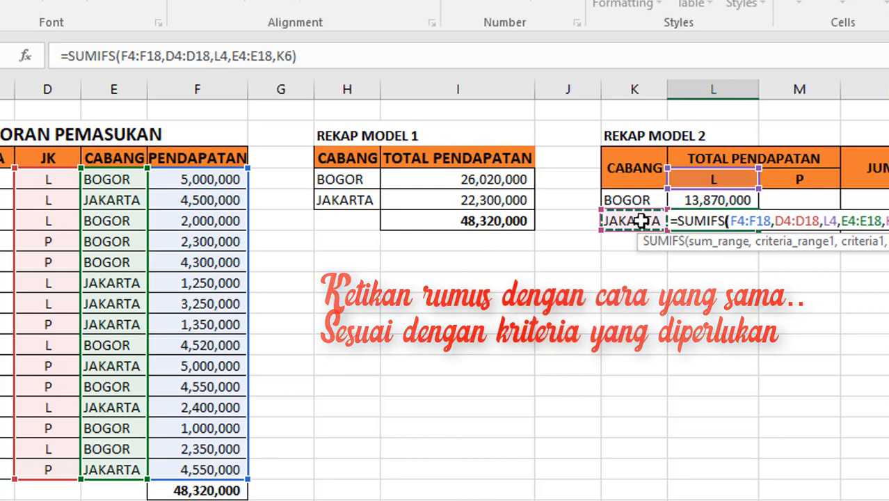
{"action": "type", "text": ")"}
{"action": "key", "text": "Return"}
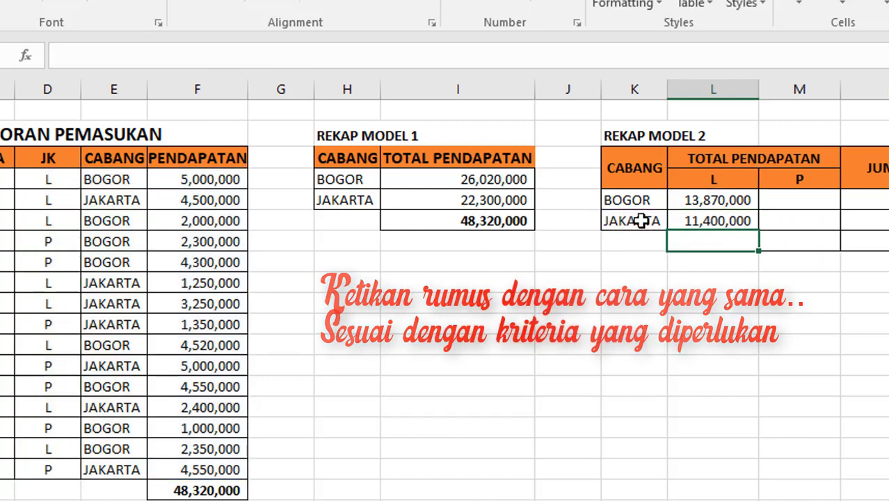
- Add a total of the L column in L7 of REKAP MODEL 2 using AutoSum over L5:L7
{"action": "key", "text": "Up"}
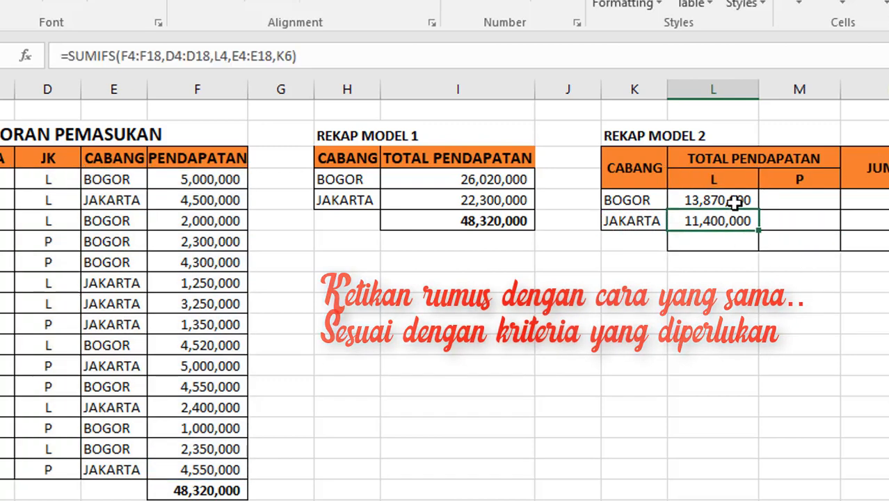
{"action": "left_click", "coordinate": [734, 202]}
{"action": "left_click", "coordinate": [735, 219]}
{"action": "left_click_drag", "start_coordinate": [745, 201], "coordinate": [739, 238]}
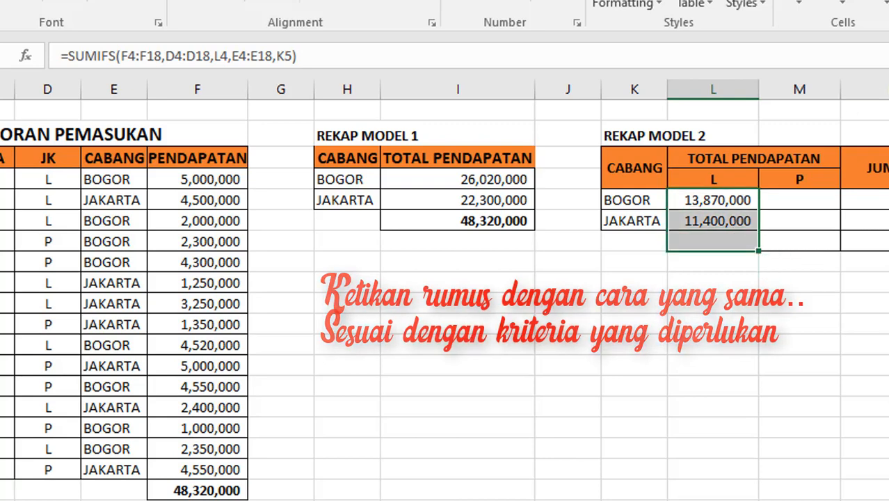
{"action": "key", "text": "alt+equal"}
- Total the BOGOR income for P in M5 of REKAP MODEL 2 with =SUMIFS(F4:F18,D4:D18,M4,E4:E18,K5)
{"action": "left_click", "coordinate": [784, 218]}
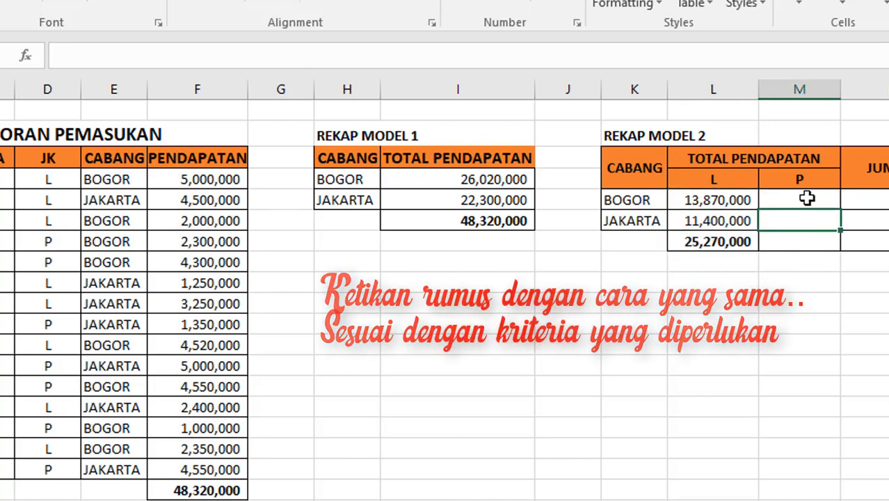
{"action": "left_click", "coordinate": [804, 200]}
{"action": "type", "text": "="}
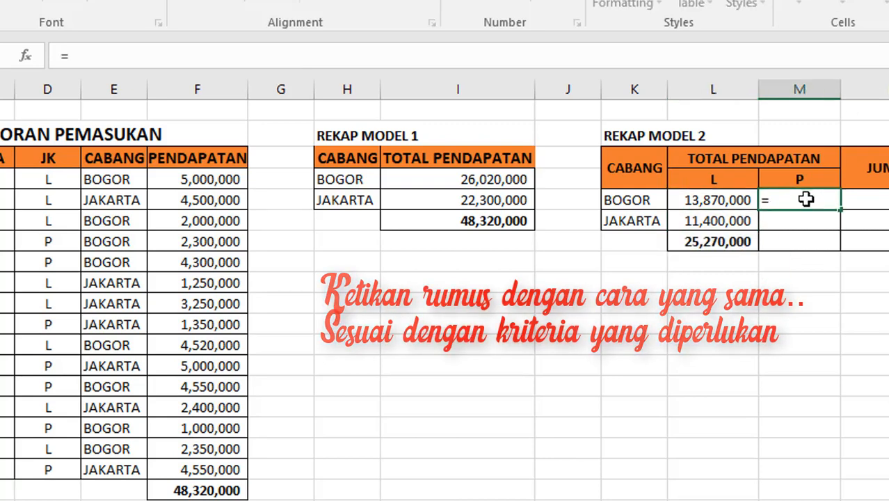
{"action": "type", "text": "SUMIFS("}
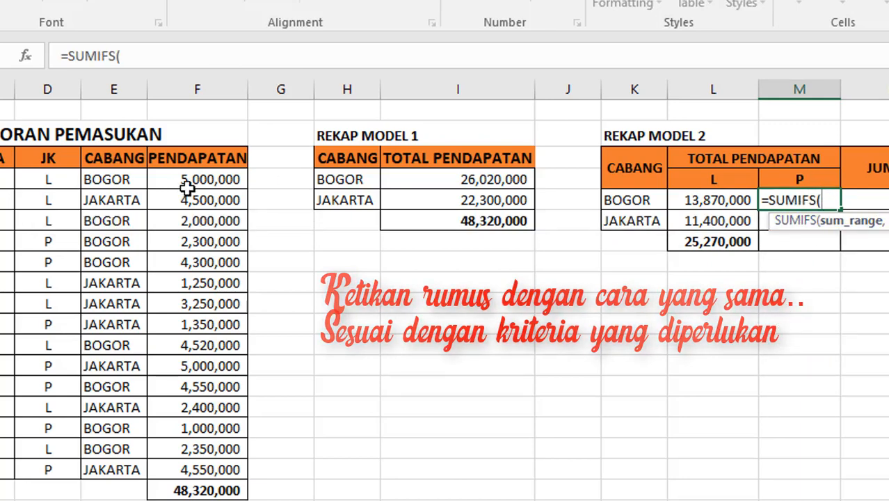
{"action": "left_click_drag", "start_coordinate": [187, 186], "coordinate": [202, 470]}
{"action": "type", "text": ","}
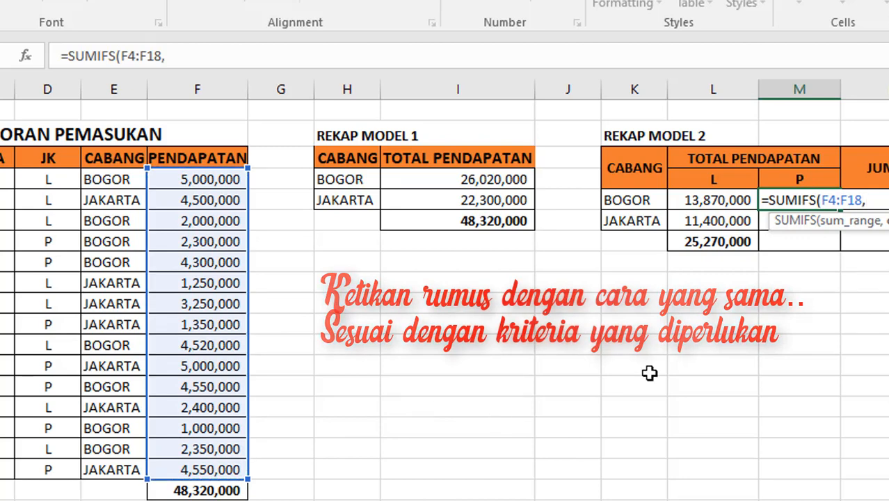
{"action": "left_click_drag", "start_coordinate": [66, 181], "coordinate": [47, 469]}
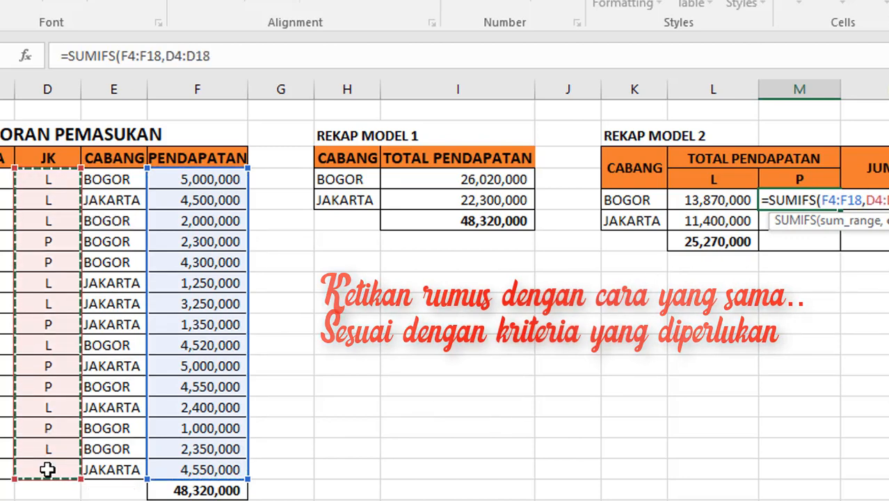
{"action": "type", "text": ","}
{"action": "left_click", "coordinate": [805, 179]}
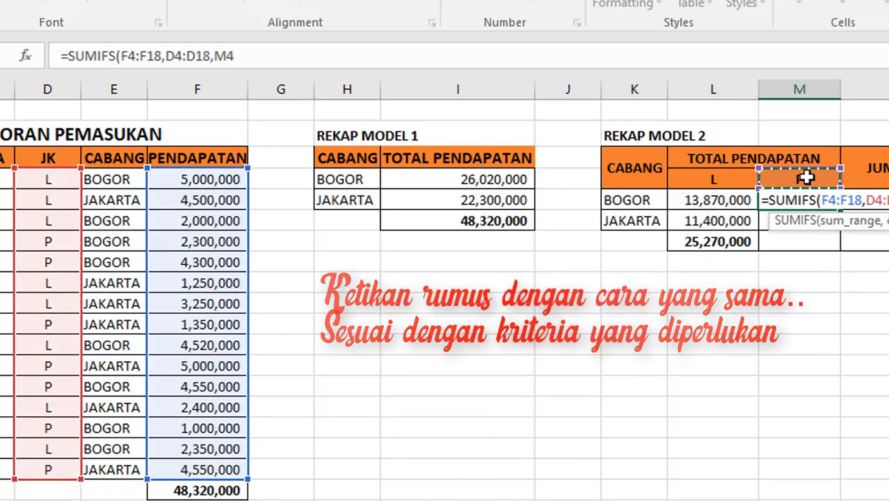
{"action": "type", "text": ","}
{"action": "left_click_drag", "start_coordinate": [99, 178], "coordinate": [115, 470]}
{"action": "type", "text": ","}
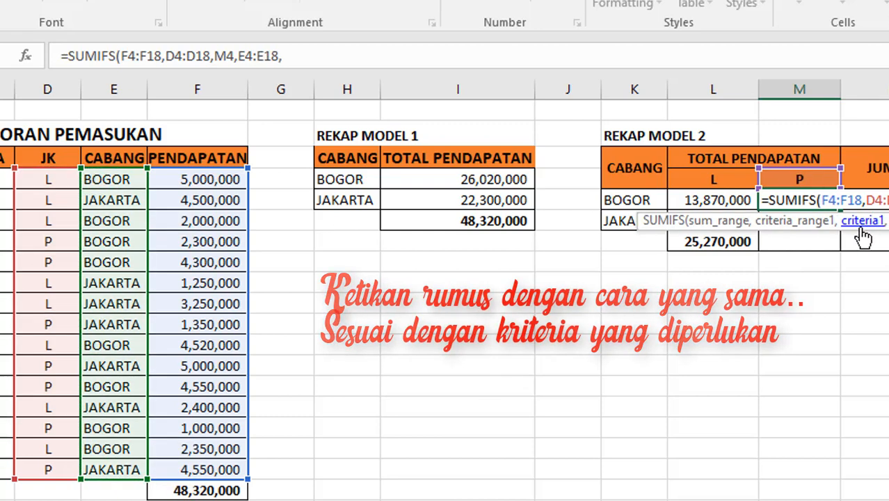
{"action": "left_click", "coordinate": [646, 200]}
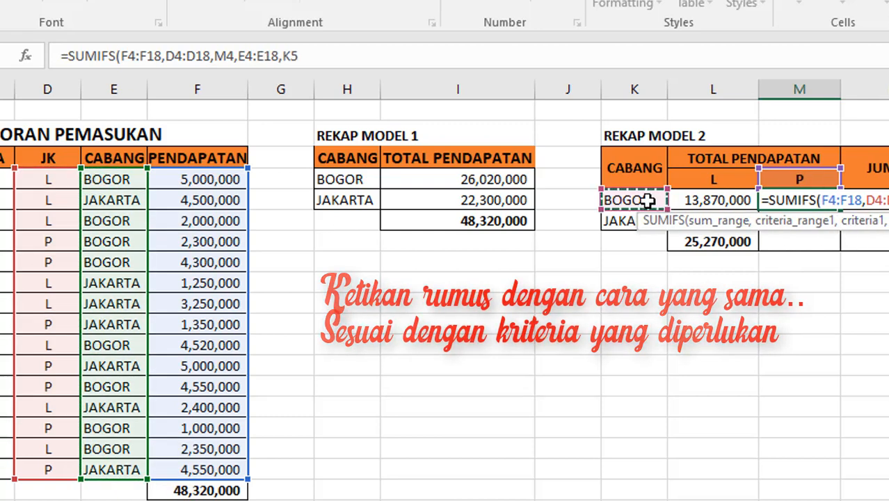
{"action": "key", "text": "Return"}
- Review the BOGOR SUMIFS formula for P in M5 and its arguments, keeping the formula as it is
{"action": "left_click", "coordinate": [809, 200]}
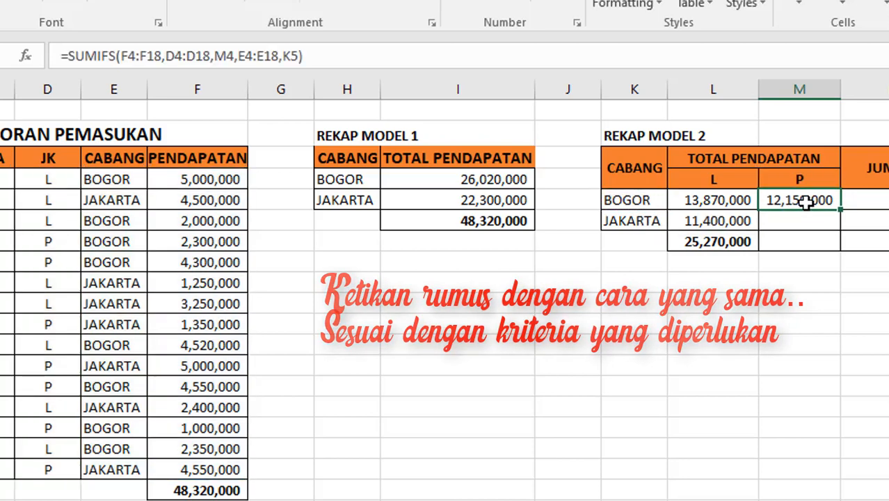
{"action": "double_click", "coordinate": [811, 200]}
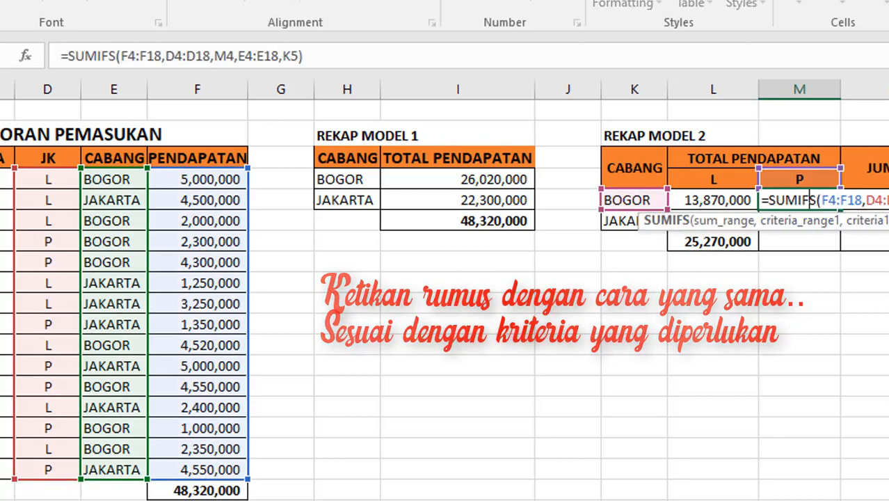
{"action": "left_click_drag", "start_coordinate": [368, 66], "coordinate": [78, 55]}
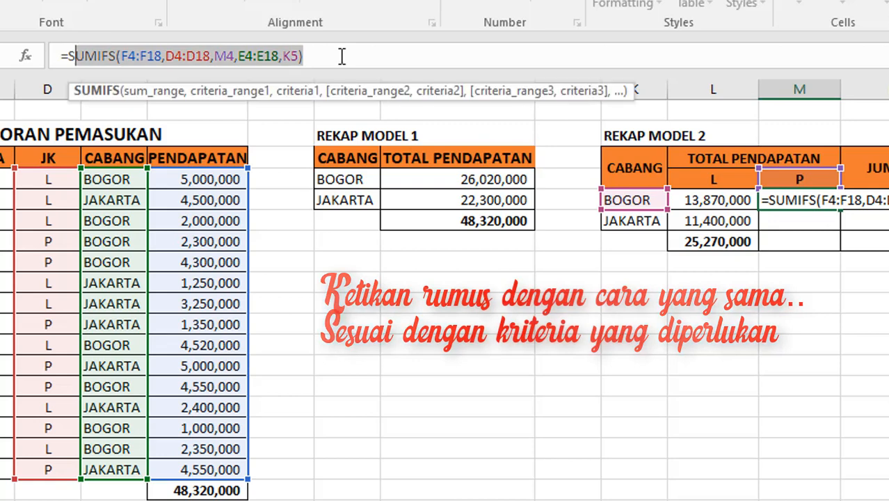
{"action": "left_click", "coordinate": [341, 58]}
{"action": "key", "text": "Return"}
- Total the JAKARTA income for P in M6 of REKAP MODEL 2 with =SUMIFS(F4:F18,D4:D18,M4,E4:E18,K6)
{"action": "type", "text": "="}
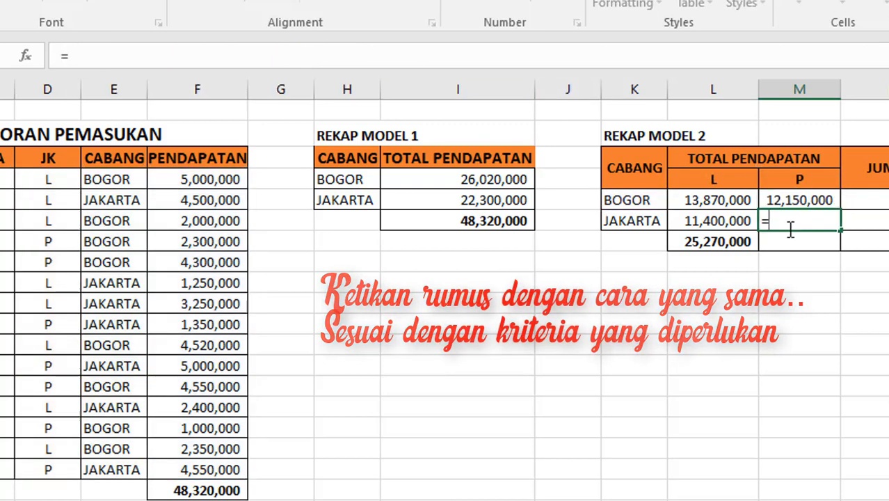
{"action": "type", "text": "SUMIFS("}
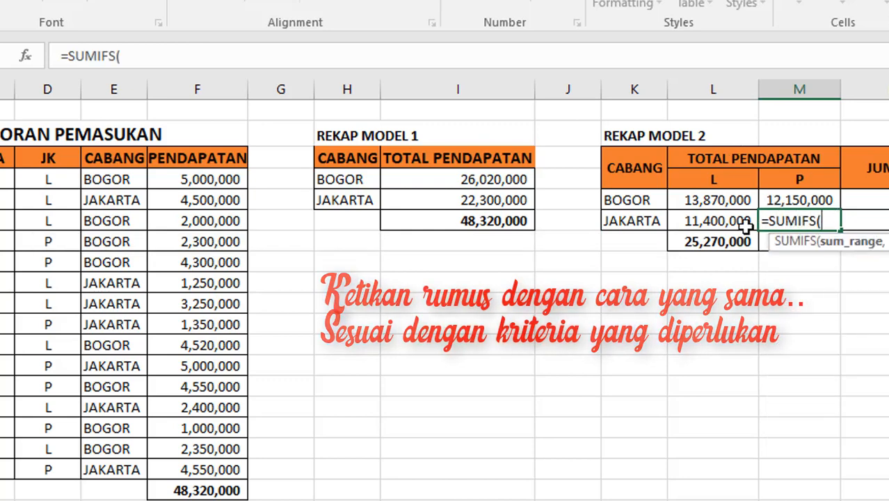
{"action": "left_click_drag", "start_coordinate": [210, 179], "coordinate": [248, 470]}
{"action": "type", "text": ","}
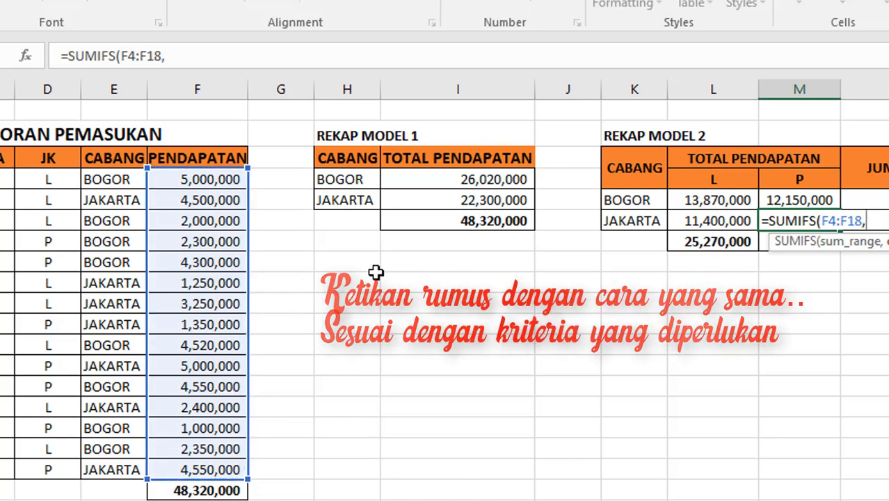
{"action": "left_click_drag", "start_coordinate": [48, 179], "coordinate": [49, 470]}
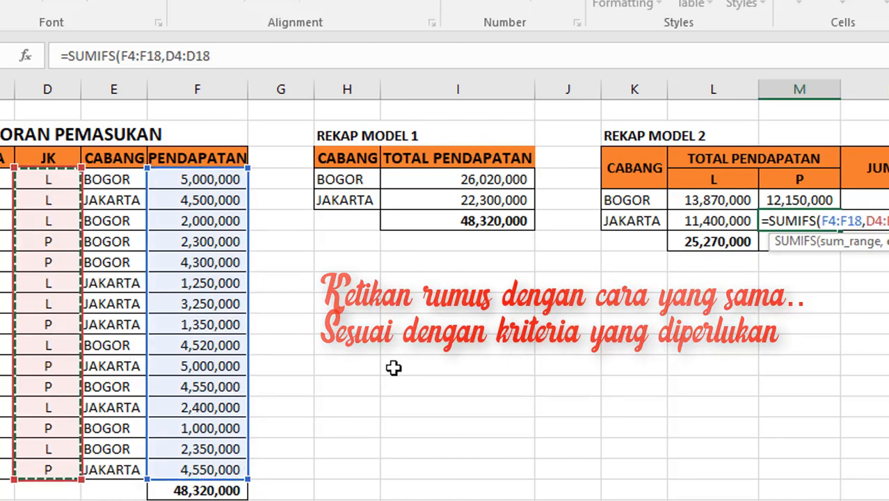
{"action": "type", "text": ","}
{"action": "left_click", "coordinate": [778, 179]}
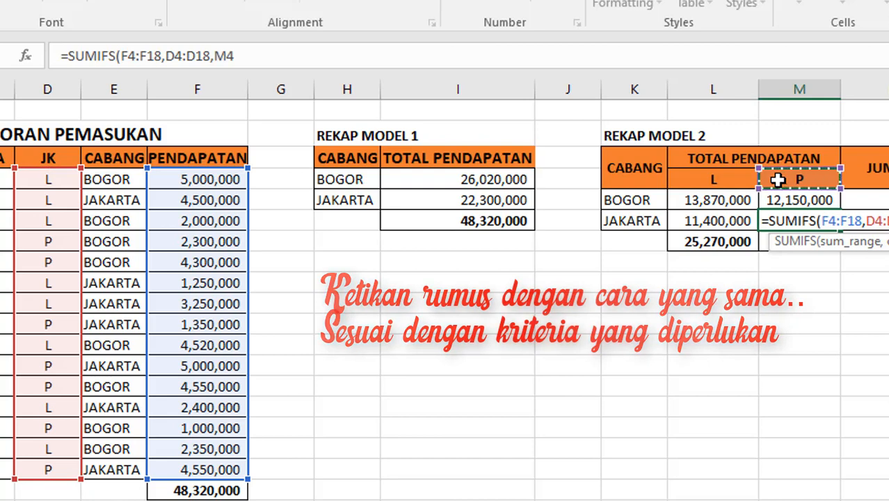
{"action": "type", "text": ","}
{"action": "left_click_drag", "start_coordinate": [114, 179], "coordinate": [135, 471]}
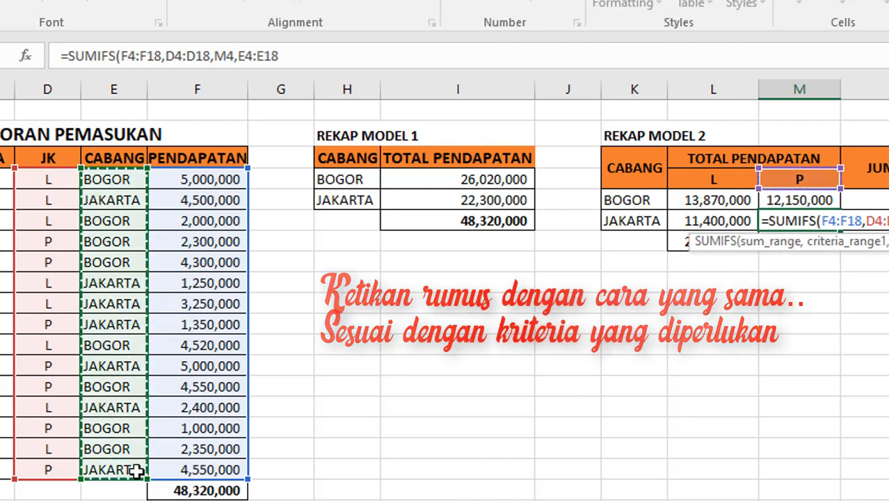
{"action": "type", "text": ","}
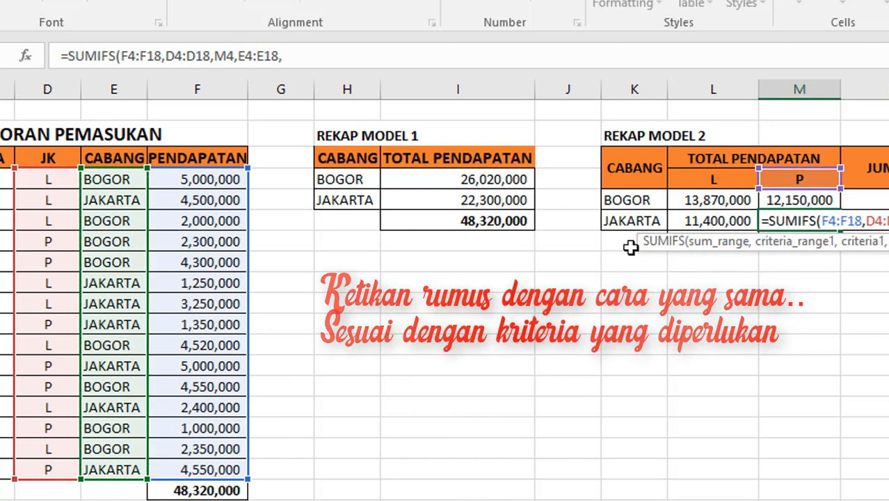
{"action": "left_click", "coordinate": [648, 219]}
{"action": "key", "text": "Return"}
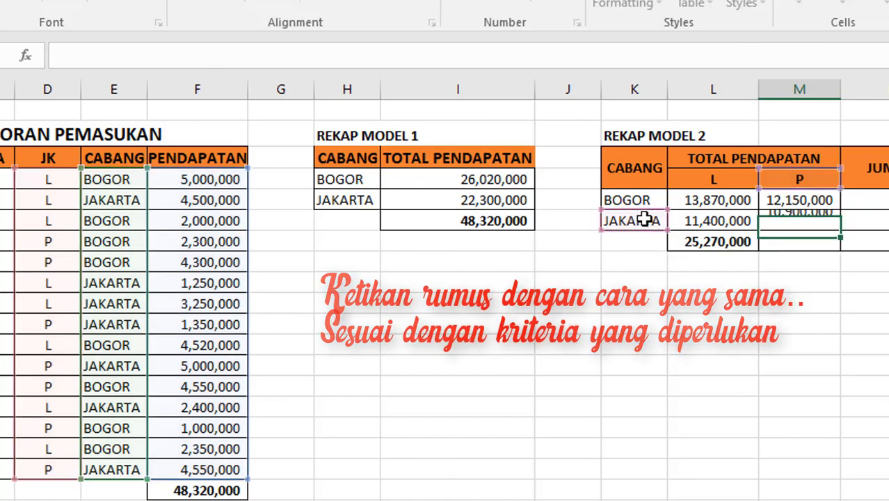
- Add a total of the P column in M7 of REKAP MODEL 2 using AutoSum over M5:M6
{"action": "left_click_drag", "start_coordinate": [808, 198], "coordinate": [818, 244]}
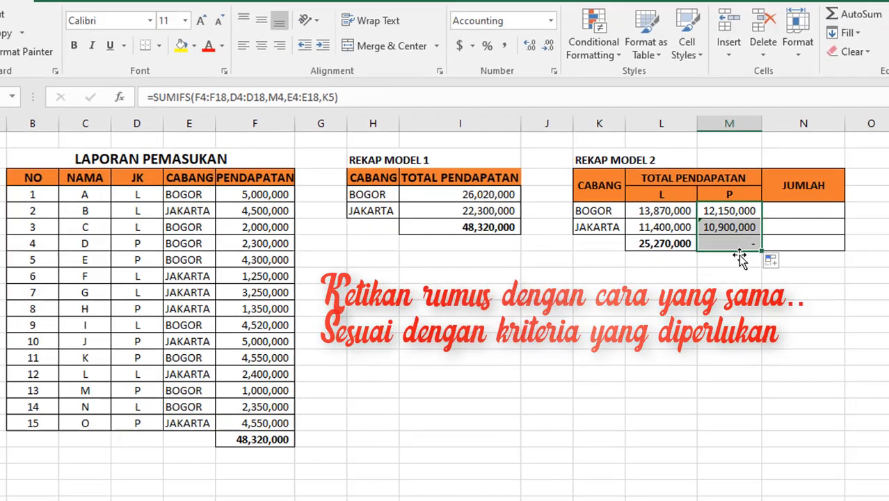
{"action": "key", "text": "ctrl+z"}
{"action": "left_click", "coordinate": [738, 243]}
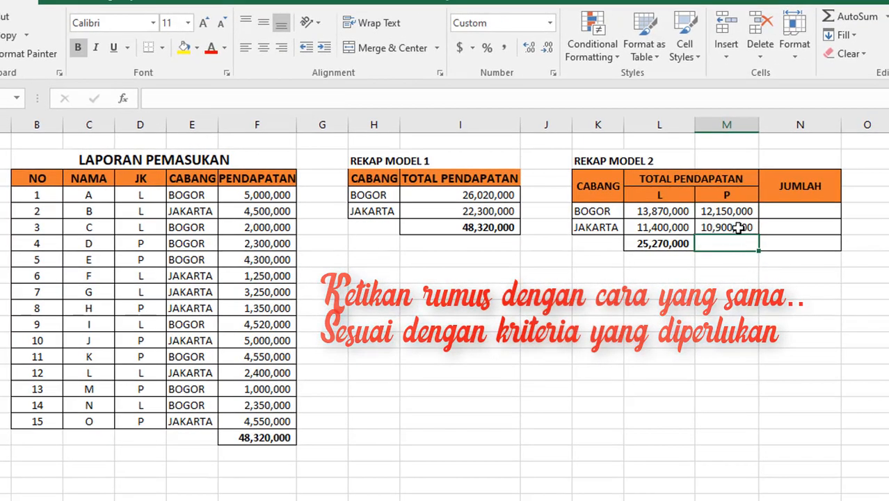
{"action": "left_click_drag", "start_coordinate": [737, 212], "coordinate": [739, 228]}
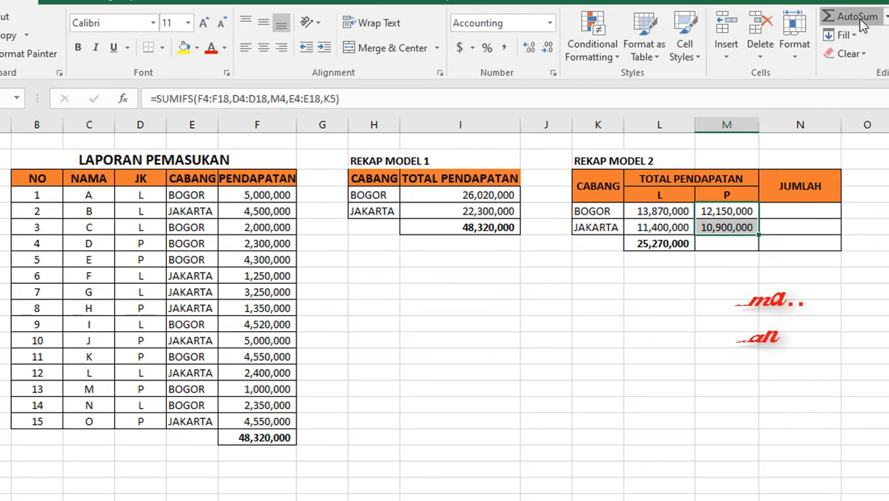
{"action": "left_click", "coordinate": [864, 21]}
{"action": "left_click", "coordinate": [721, 243]}
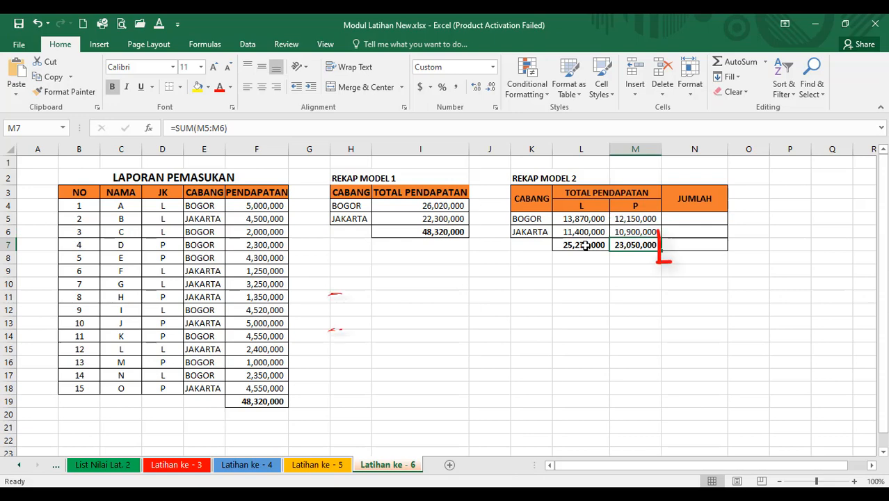
- Add the grand total in the JUMLAH cell N7 using AutoSum over L7:M7
{"action": "left_click_drag", "start_coordinate": [587, 246], "coordinate": [689, 245]}
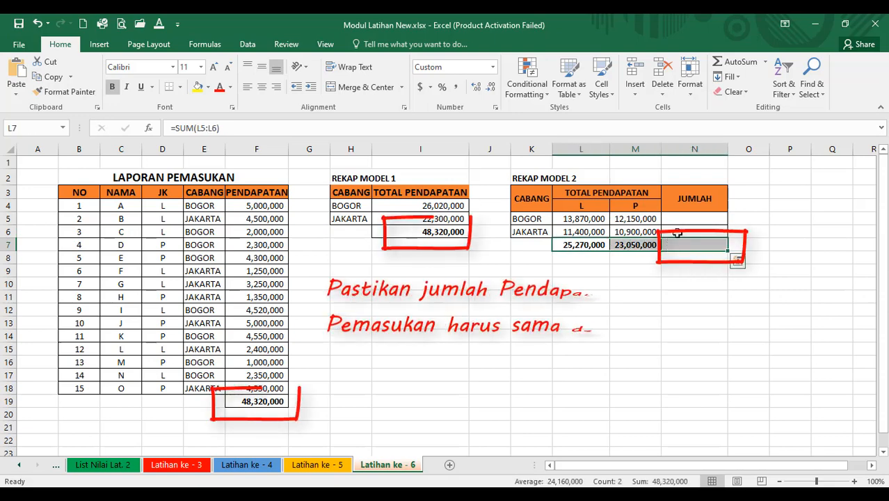
{"action": "left_click", "coordinate": [738, 61]}
{"action": "left_click", "coordinate": [694, 245]}
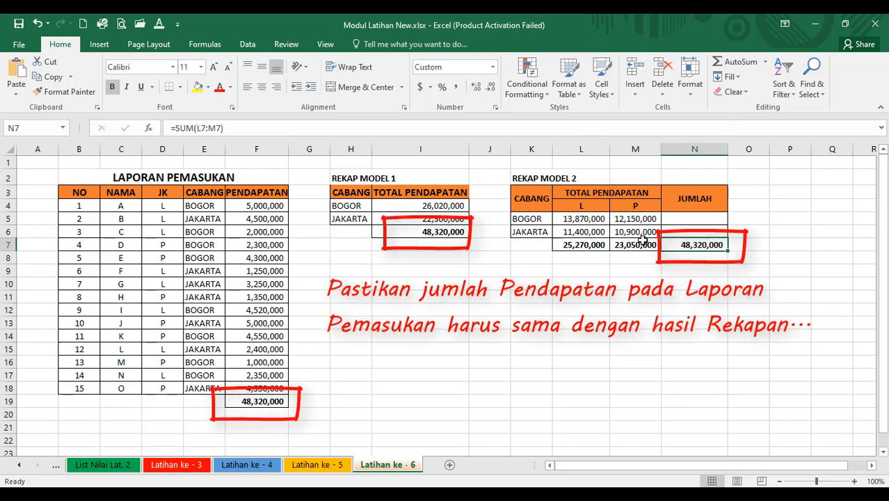
- Add the BOGOR and JAKARTA row totals in JUMLAH cells N5 and N6 using AutoSum, and check them against N7
{"action": "left_click_drag", "start_coordinate": [581, 218], "coordinate": [694, 218]}
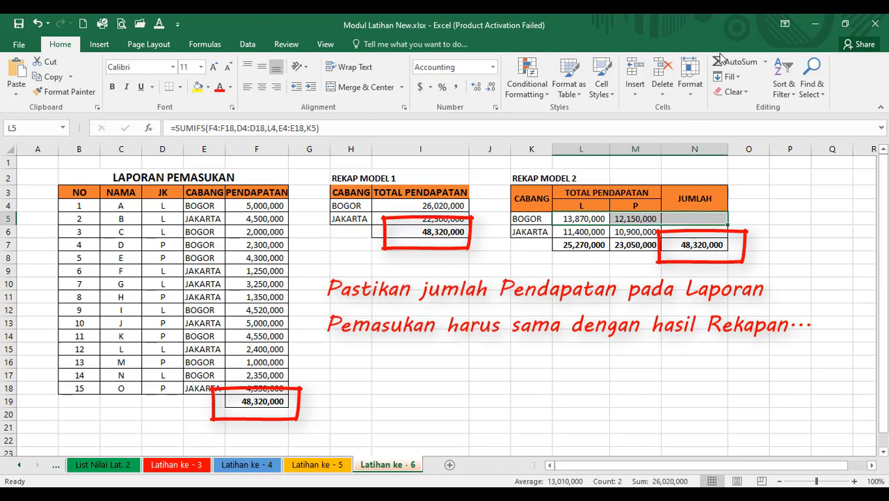
{"action": "left_click", "coordinate": [738, 61]}
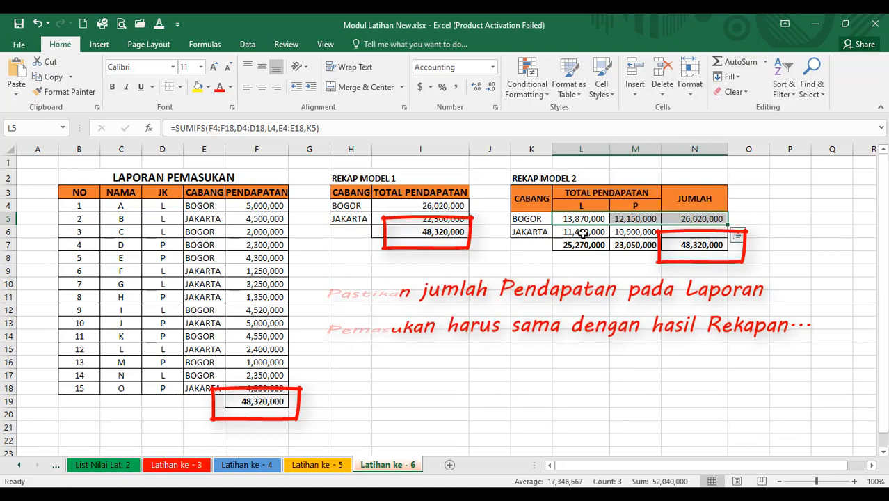
{"action": "left_click_drag", "start_coordinate": [598, 231], "coordinate": [635, 232]}
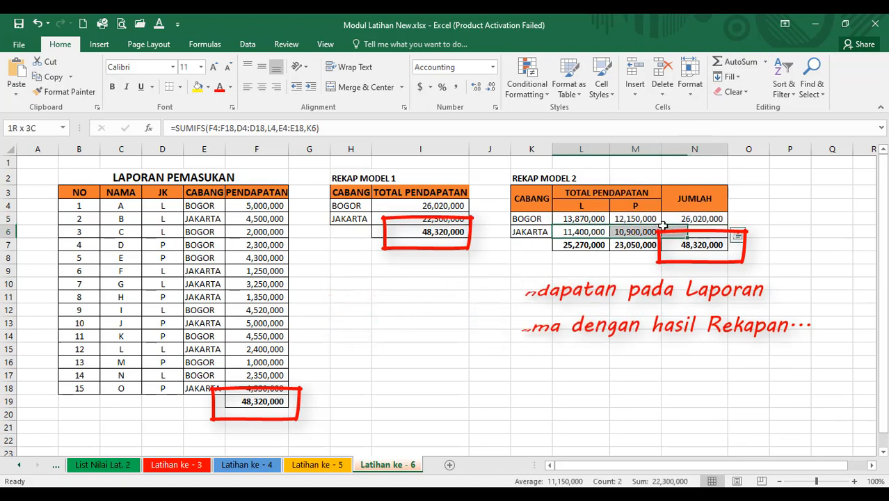
{"action": "left_click", "coordinate": [724, 59]}
{"action": "left_click", "coordinate": [690, 231]}
{"action": "left_click_drag", "start_coordinate": [704, 217], "coordinate": [692, 234]}
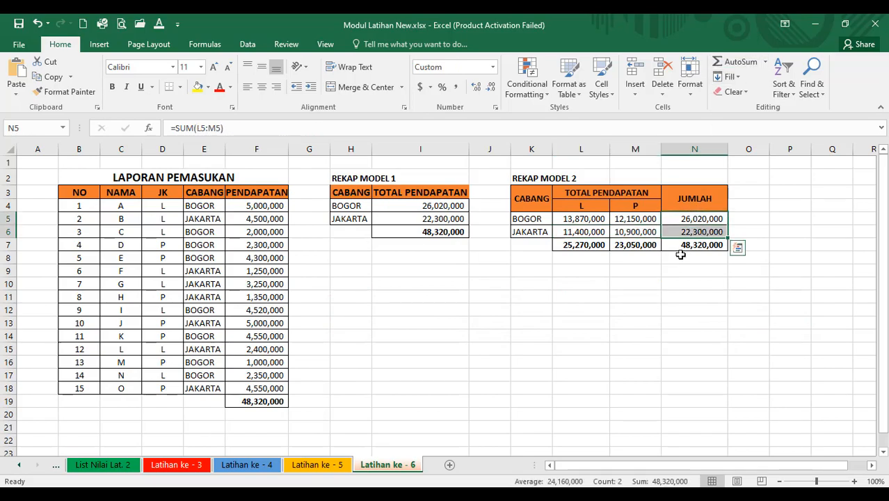
{"action": "left_click", "coordinate": [687, 245]}
{"action": "left_click", "coordinate": [635, 297]}
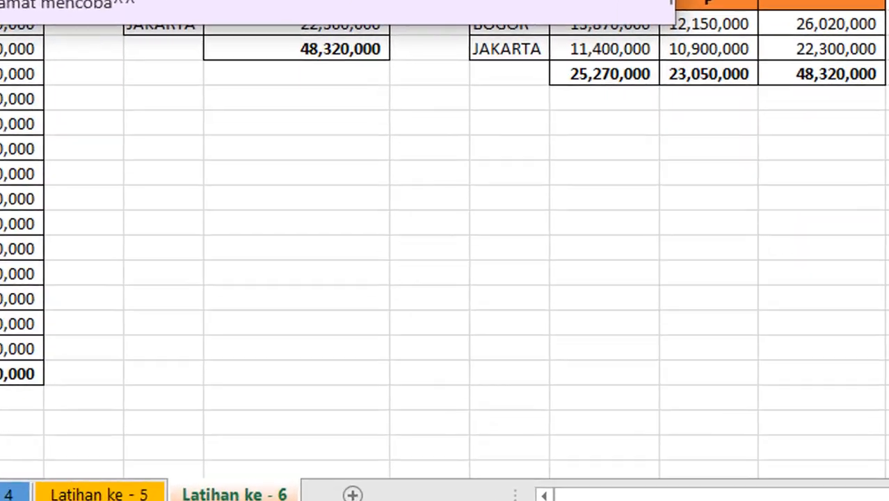
- Move the sticky note below the summary tables and add the line "Jadi apa sudah bisa membedakan apa itu SUMIF dan SUMIFS??" at its end
{"action": "left_click_drag", "start_coordinate": [270, 0], "coordinate": [387, 140]}
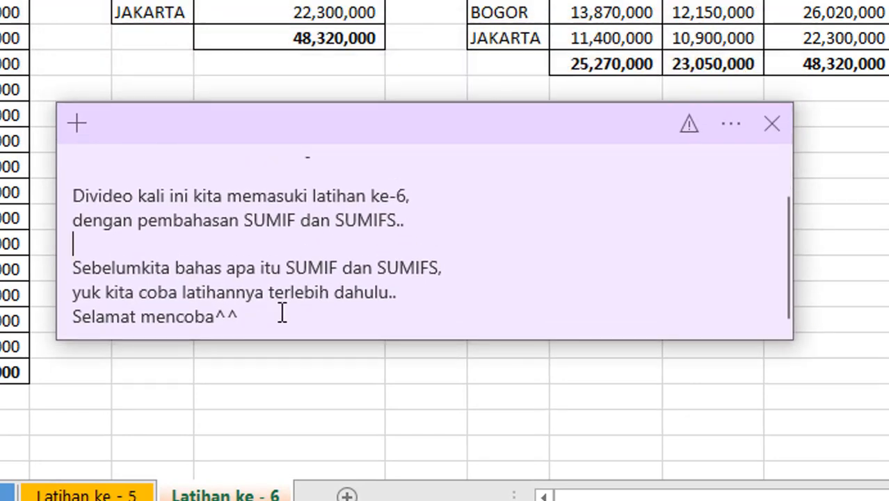
{"action": "left_click", "coordinate": [281, 313]}
{"action": "key", "text": "Return"}
{"action": "key", "text": "Return"}
{"action": "type", "text": "Jadi"}
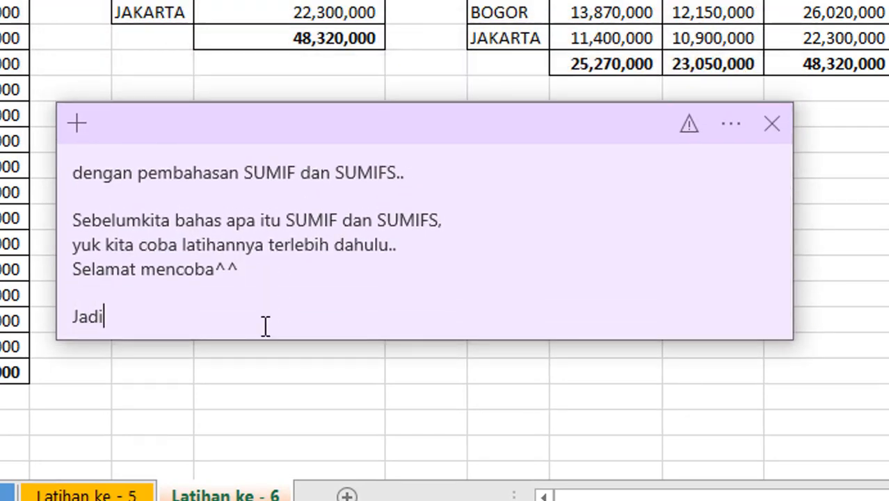
{"action": "type", "text": " apa sudah bisa"}
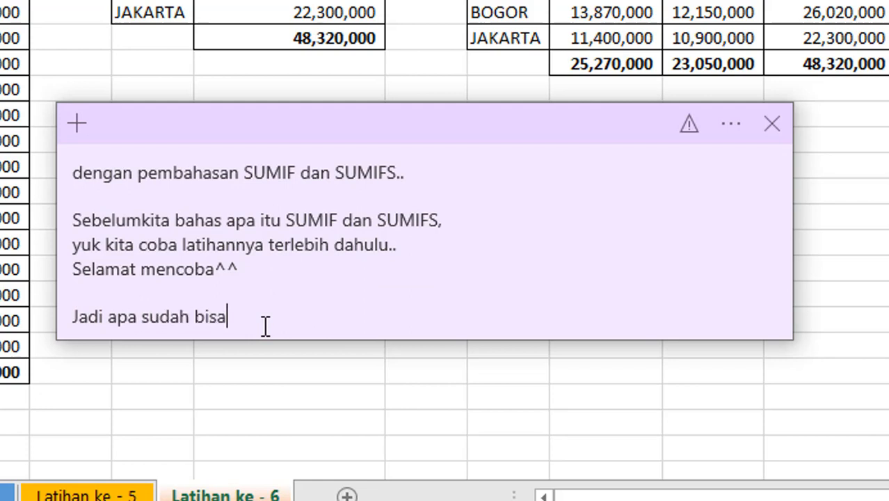
{"action": "type", "text": " membedakan apa it"}
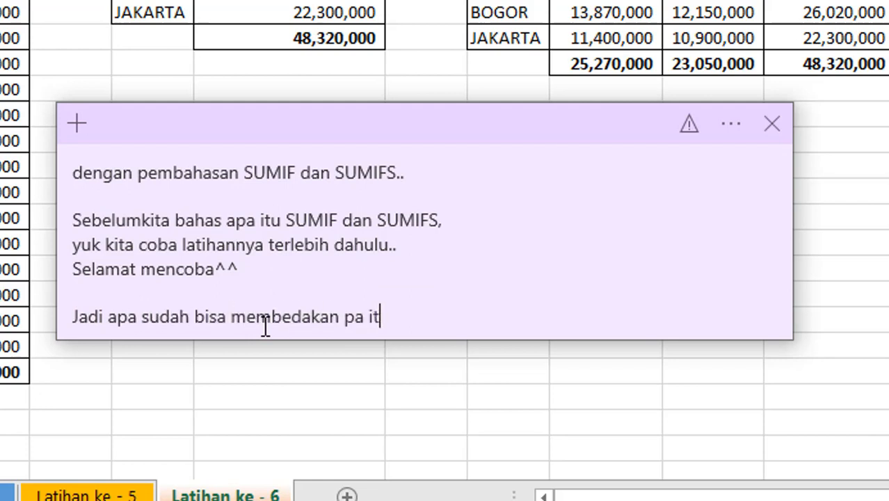
{"action": "type", "text": "u"}
{"action": "key", "text": "BackSpace"}
{"action": "key", "text": "BackSpace"}
{"action": "key", "text": "BackSpace"}
{"action": "key", "text": "BackSpace"}
{"action": "key", "text": "BackSpace"}
{"action": "key", "text": "BackSpace"}
{"action": "type", "text": "apa itu S"}
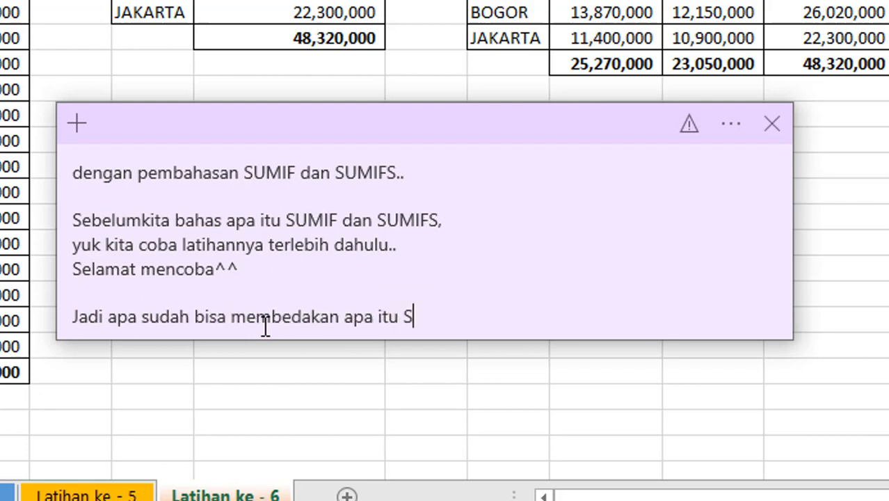
{"action": "type", "text": "UMIF dan SUMIFS"}
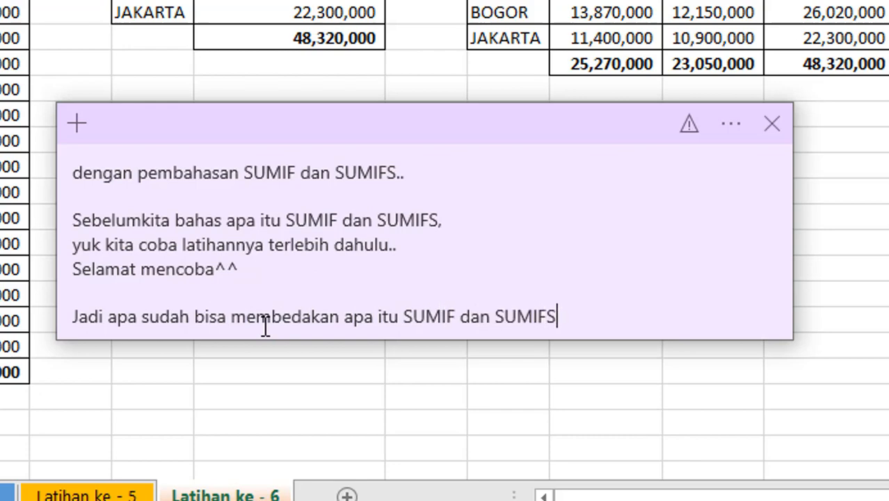
{"action": "type", "text": "??"}
- Add a new paragraph below the question reading "SUMIF > menjumlahkan berdasarkan hanya dengan kriteria tertentu,"
{"action": "key", "text": "Return"}
{"action": "key", "text": "Return"}
{"action": "key", "text": "Return"}
{"action": "key", "text": "Return"}
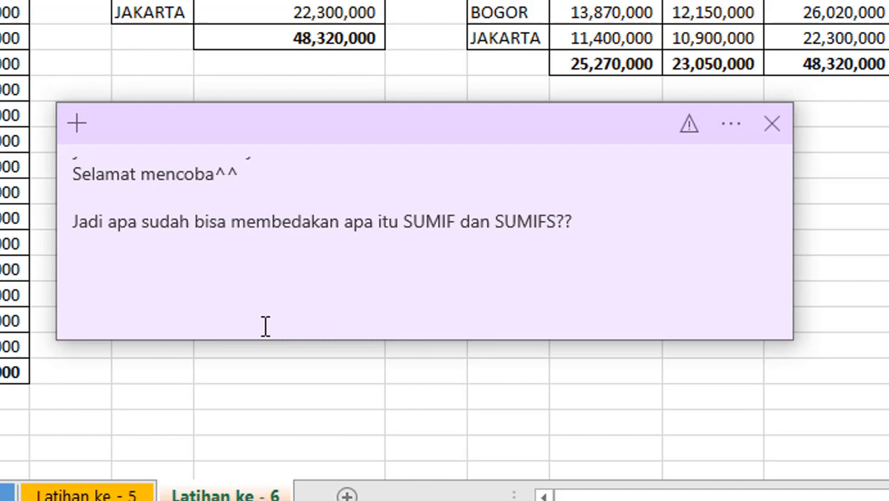
{"action": "type", "text": "SUMIF"}
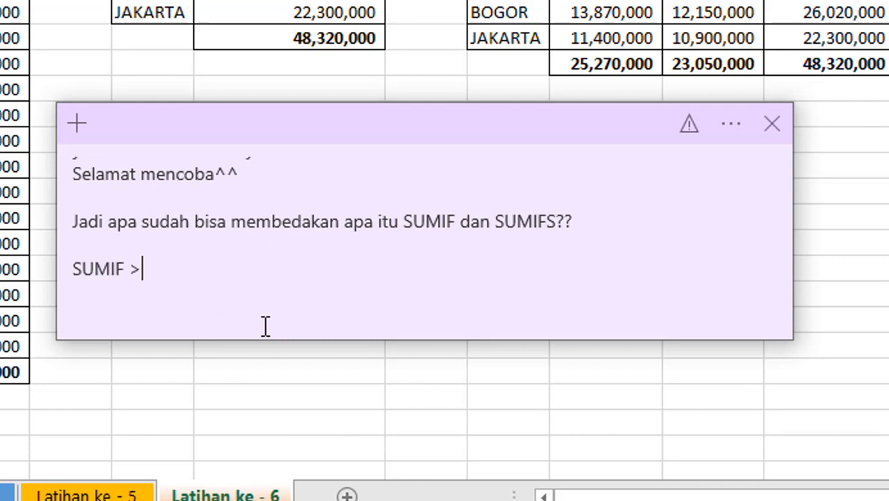
{"action": "type", "text": " > menjumlahkan ber"}
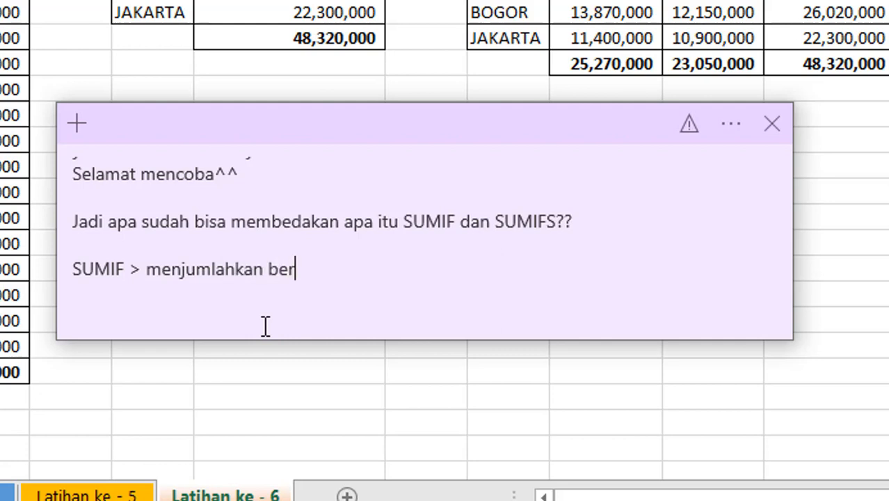
{"action": "type", "text": "dasarkan hanya"}
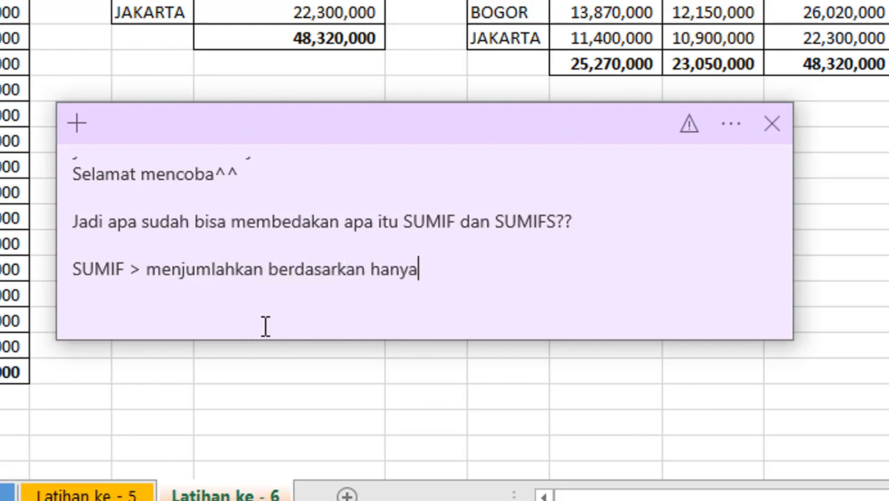
{"action": "type", "text": " dengan kriteria terten"}
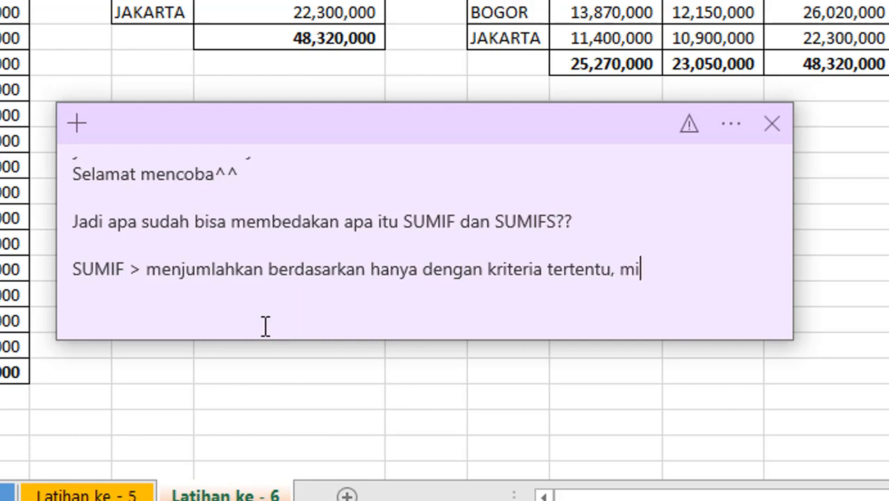
{"action": "type", "text": "tu, mi"}
{"action": "key", "text": "BackSpace"}
{"action": "key", "text": "BackSpace"}
- Complete the SUMIF paragraph with its syntax: "jika kita lihat tadi penulisannya (criteria, sum_range)"
{"action": "type", "text": "jika kita"}
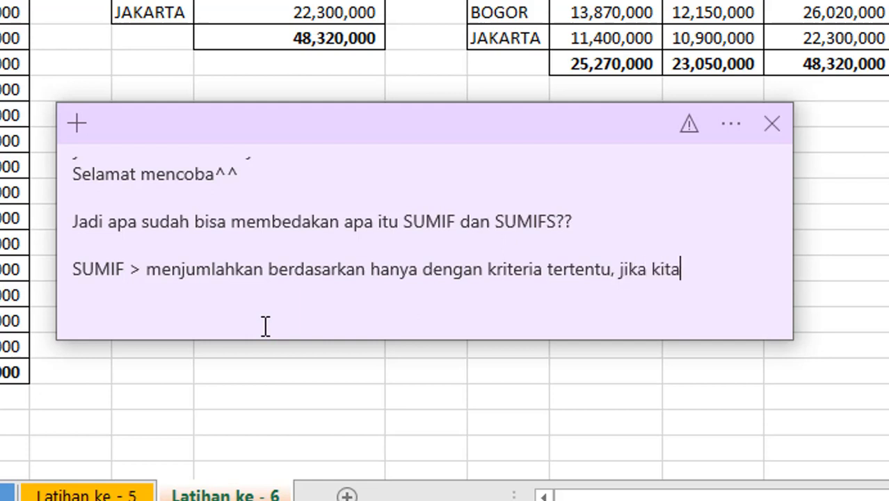
{"action": "type", "text": " lihat tadi penulisannya"}
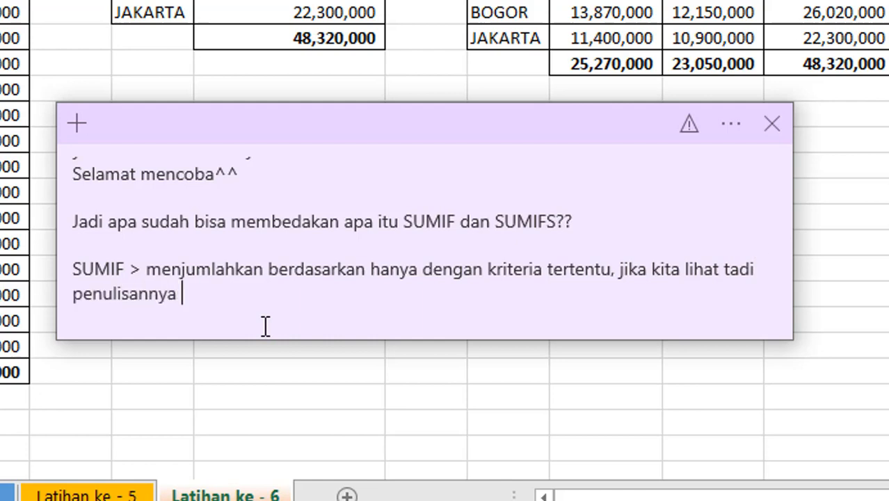
{"action": "type", "text": " (criteria"}
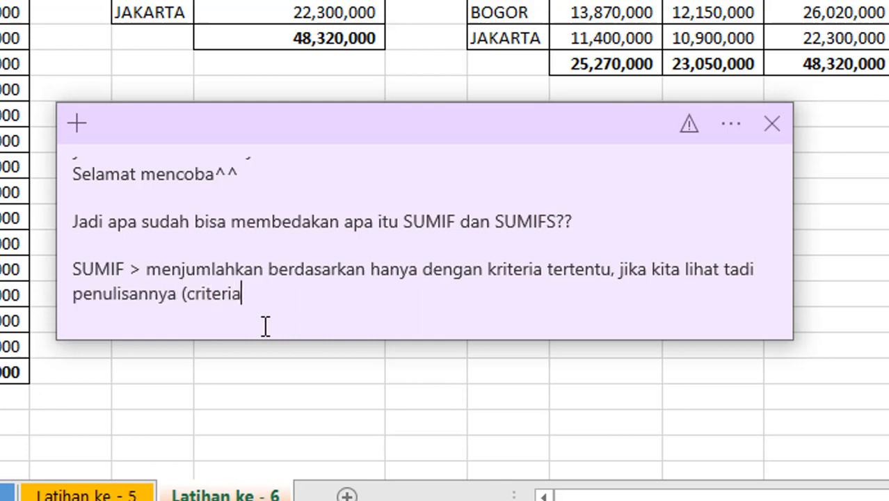
{"action": "type", "text": ", sumr"}
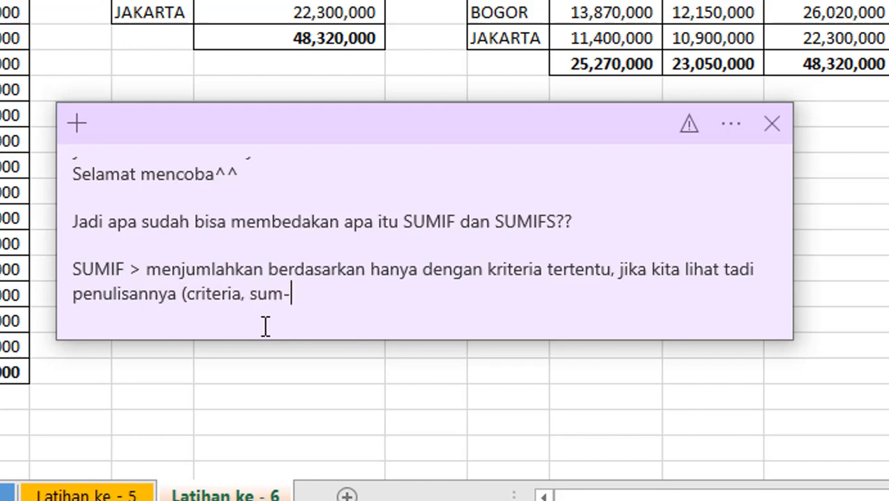
{"action": "key", "text": "BackSpace"}
{"action": "type", "text": "_range"}
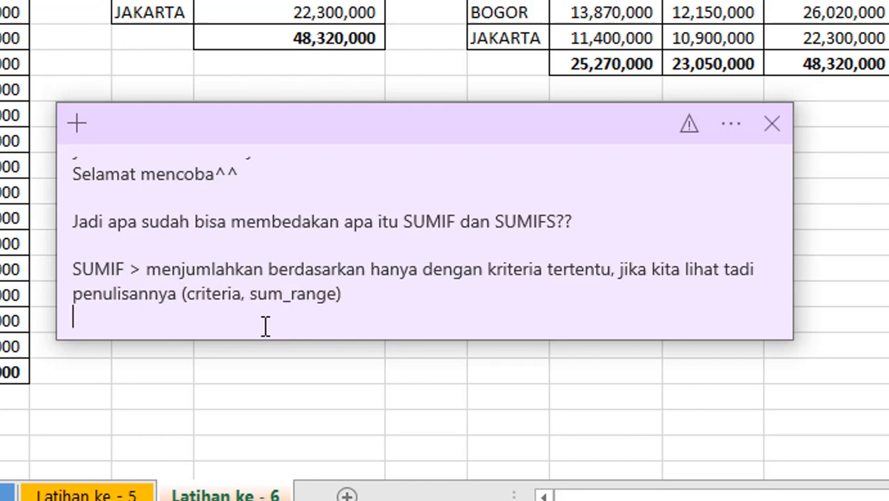
- Add a separate paragraph reading "SUMIFS > menjumlahkan berdasarkan beberapa kriteria atau lebih dari satu kriteria"
{"action": "key", "text": "Return"}
{"action": "type", "text": "SUMIFS"}
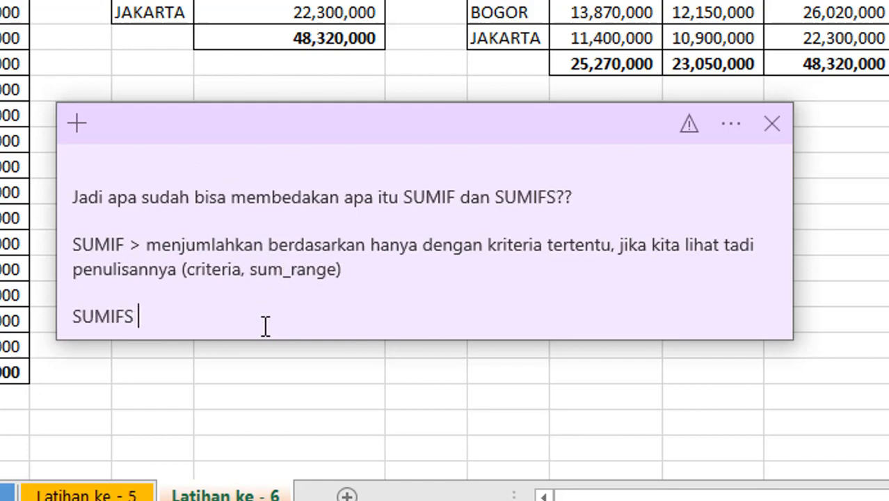
{"action": "type", "text": " > menjumlahkan berdasar"}
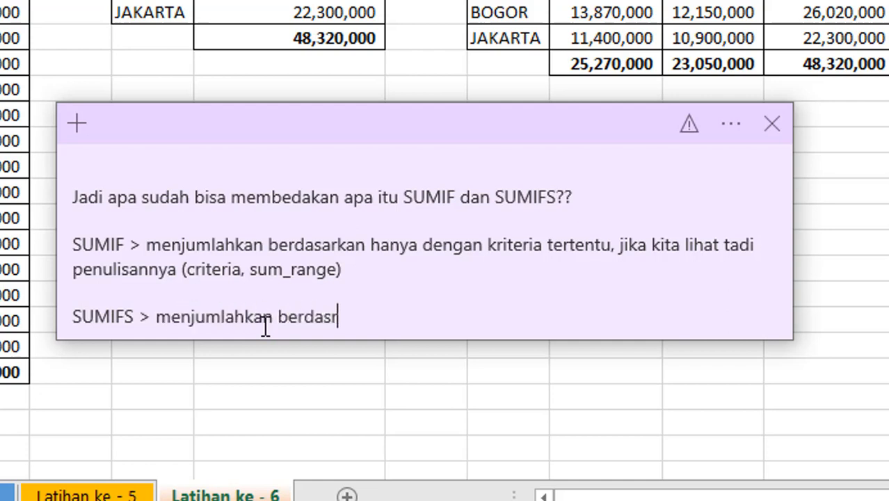
{"action": "type", "text": "kan beber"}
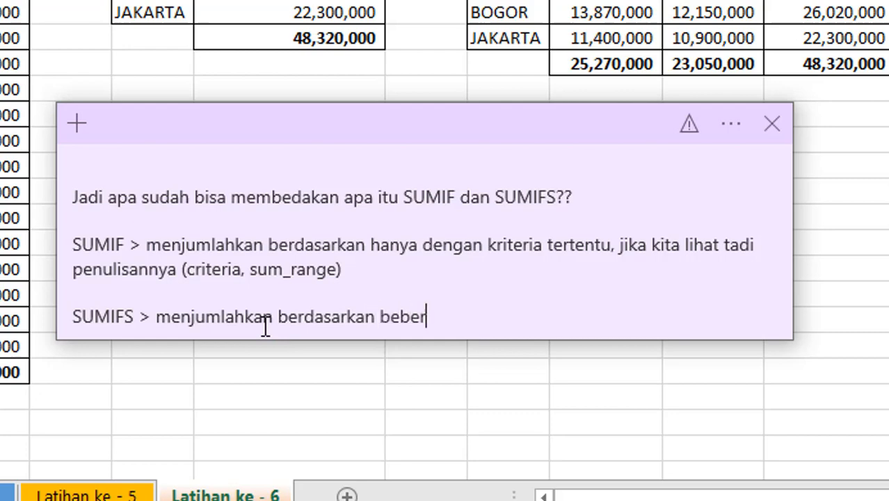
{"action": "type", "text": "apa kriteria"}
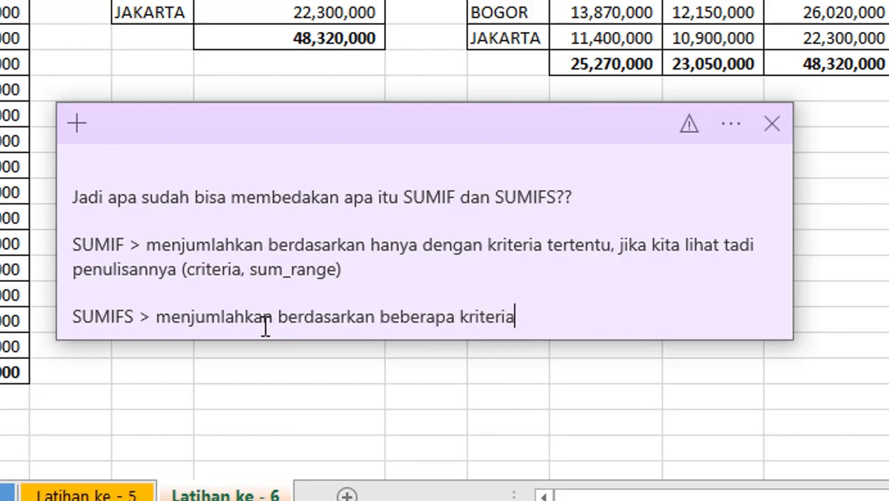
{"action": "type", "text": " atau lebih dari "}
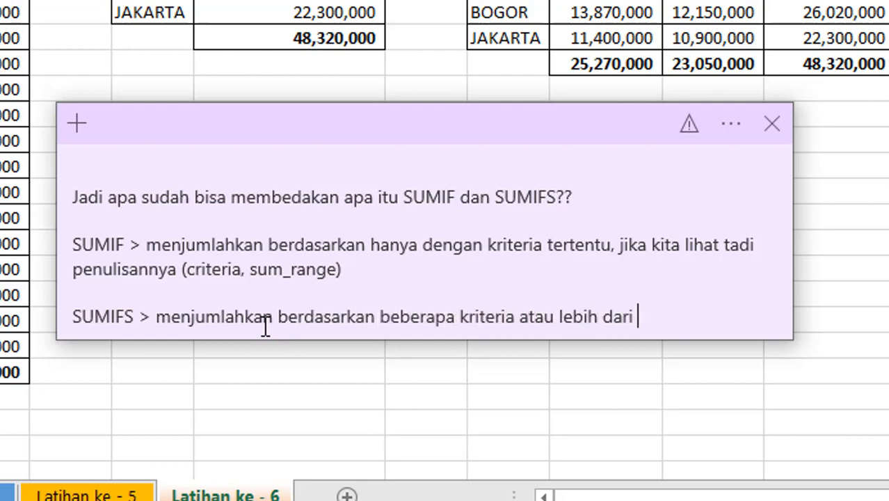
{"action": "type", "text": "satu kriteria"}
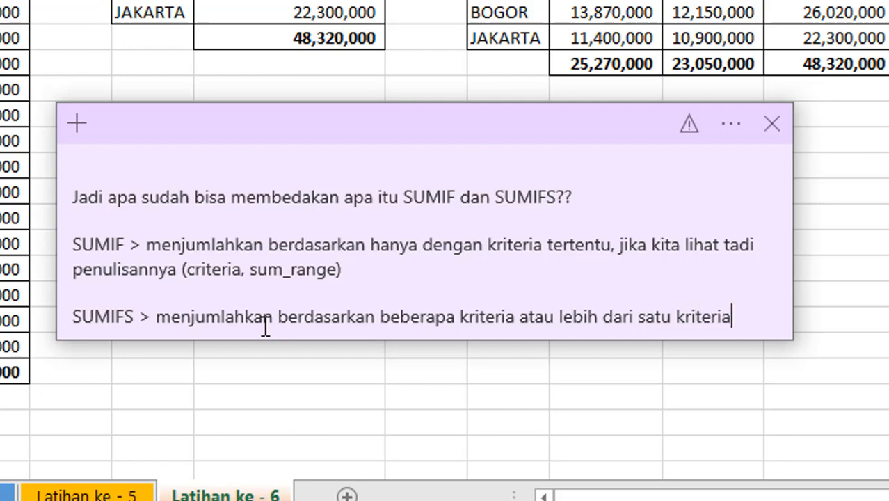
- Complete the SUMIFS paragraph with its syntax: ", jika kita lihat tadi penulisannya (sum_range, criteria1,criteria2)"
{"action": "type", "text": ", jika ki"}
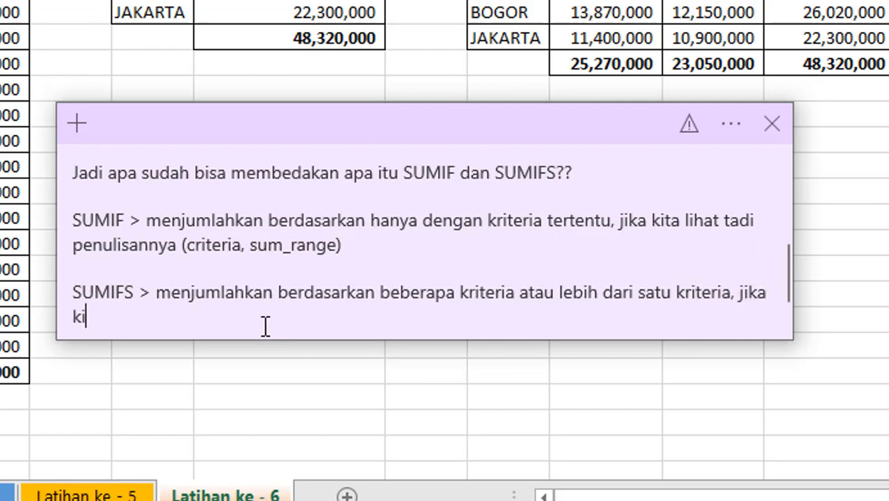
{"action": "type", "text": "ta lihat tadi penu"}
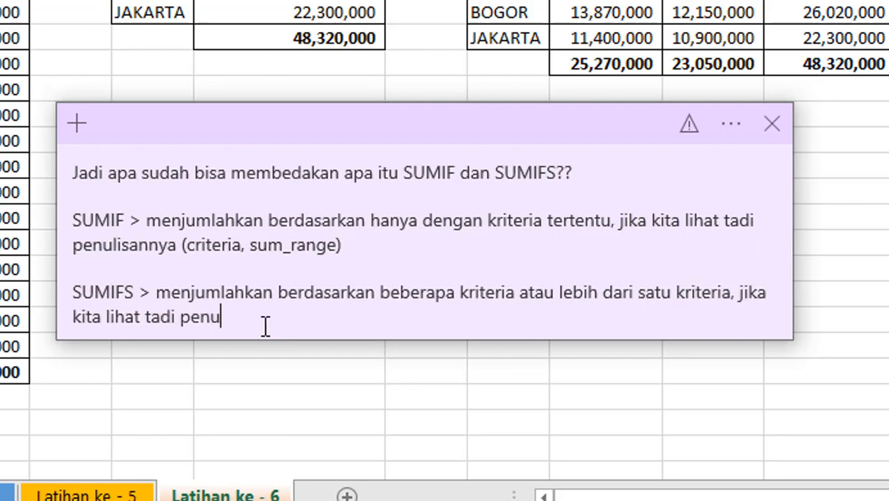
{"action": "type", "text": "lisannya (sum"}
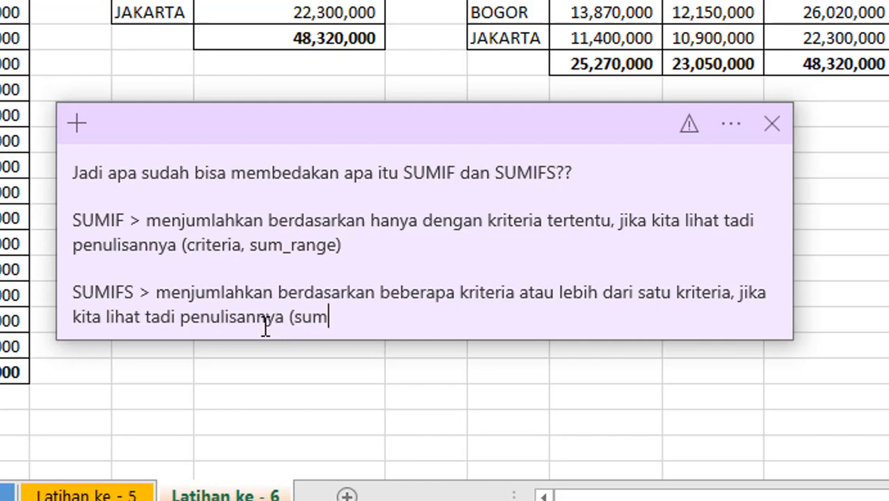
{"action": "type", "text": "_range, criteria"}
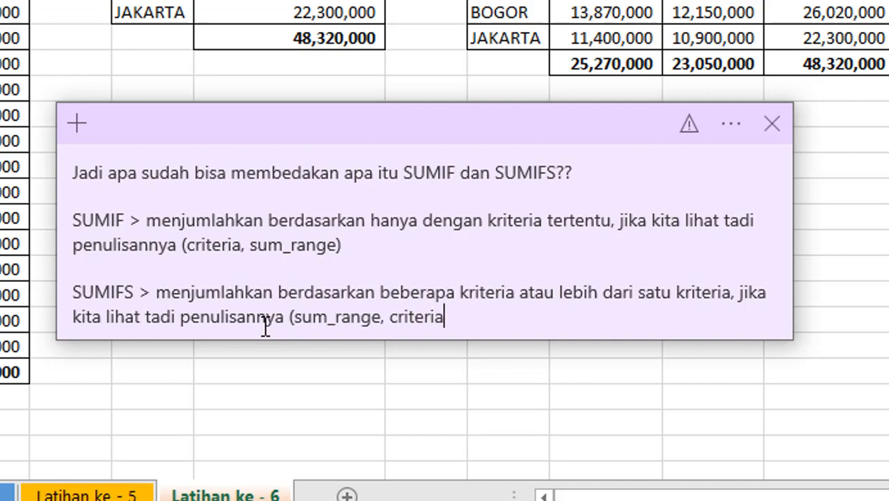
{"action": "type", "text": "1,criteria2"}
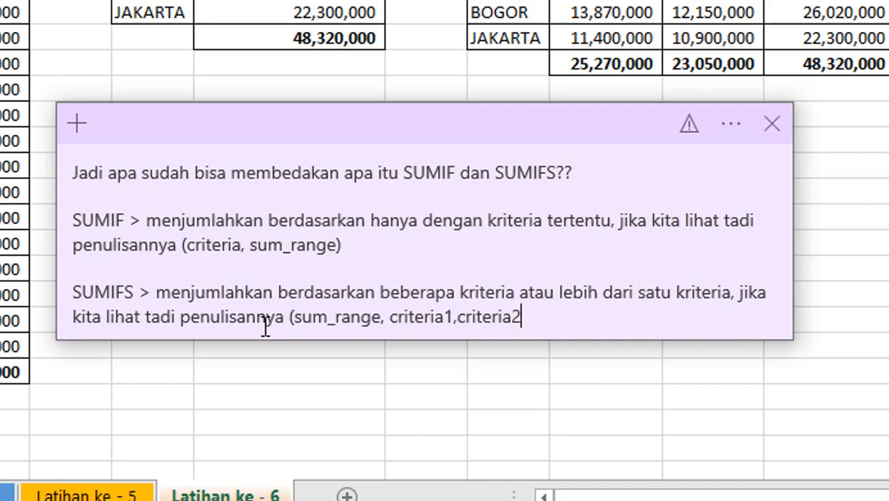
{"action": "type", "text": ")  Dari"}
- Add the closing paragraph "Dari video penjelasan tersebut semoga mudah untuk dipahami, dan berguna dikemudian hari.." below the SUMIFS explanation
{"action": "key", "text": "Return"}
{"action": "key", "text": "Return"}
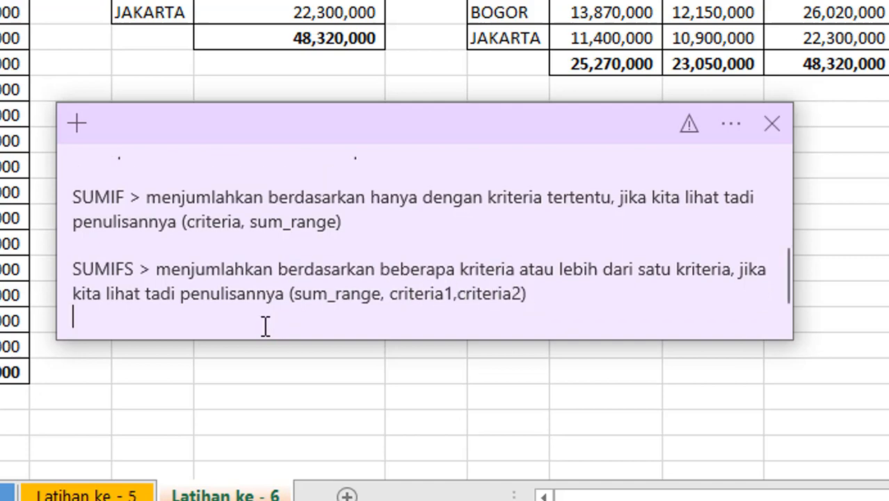
{"action": "type", "text": "Dari video "}
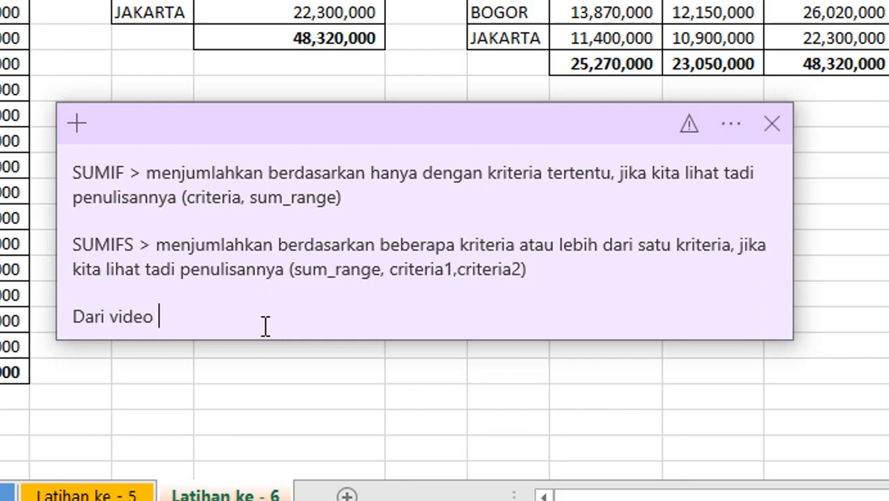
{"action": "type", "text": "penjelasan tersebut se,oga"}
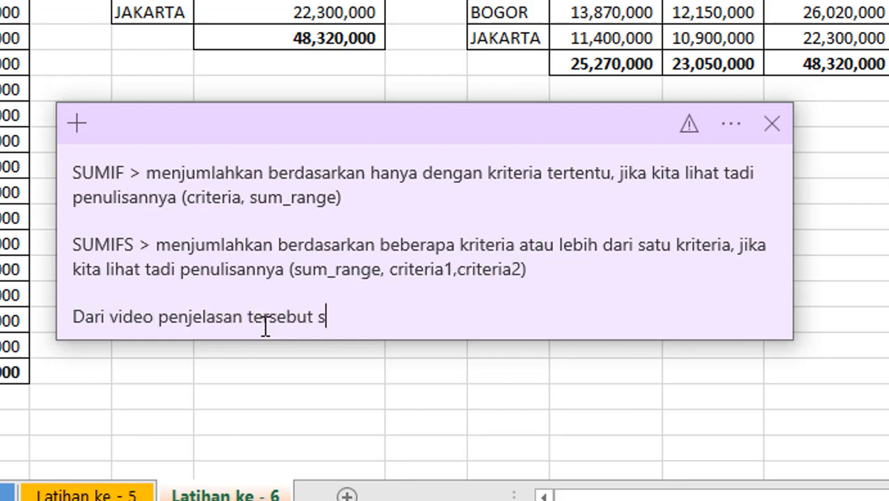
{"action": "key", "text": "BackSpace"}
{"action": "key", "text": "BackSpace"}
{"action": "key", "text": "BackSpace"}
{"action": "key", "text": "BackSpace"}
{"action": "type", "text": "moga mudah unt7u"}
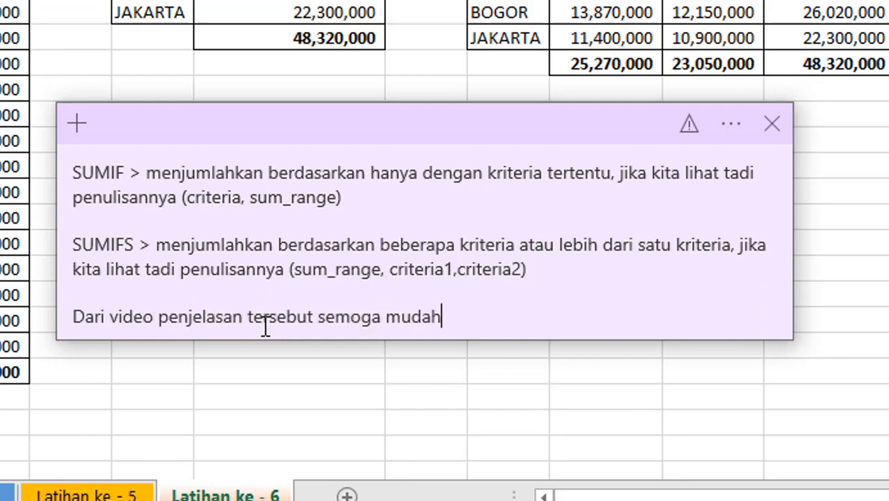
{"action": "key", "text": "BackSpace"}
{"action": "key", "text": "BackSpace"}
{"action": "type", "text": "uk dipahami"}
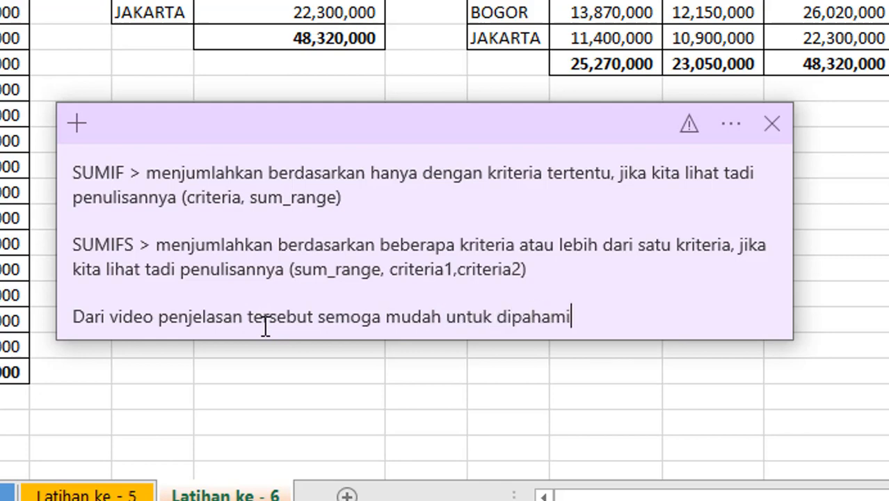
{"action": "type", "text": ", dan berguna"}
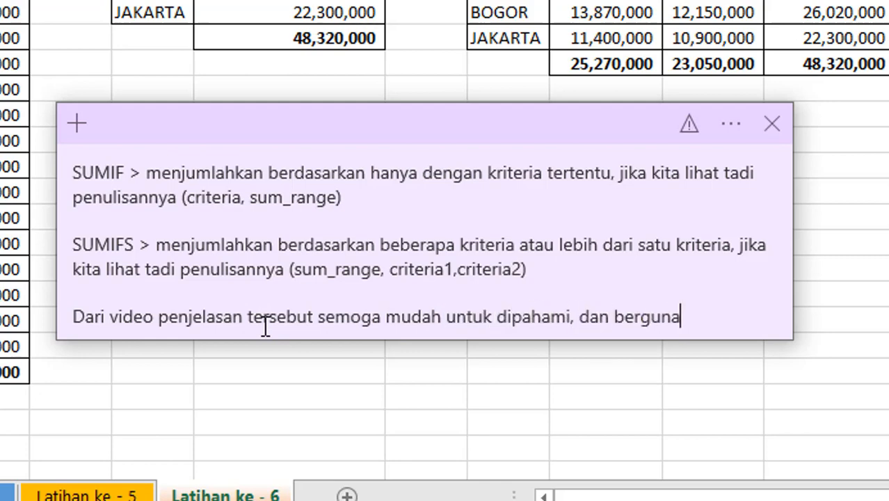
{"action": "type", "text": " dikemudian hari8"}
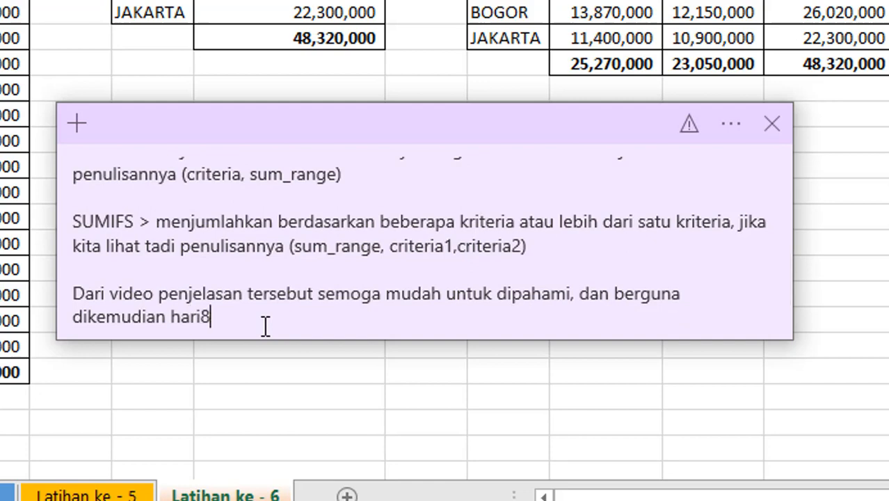
- End the note with a sign-off on two lines: "Terimakasih," and "Wassallamuallaikum ^^"
{"action": "key", "text": "Return"}
{"action": "key", "text": "Return"}
{"action": "type", "text": "Te"}
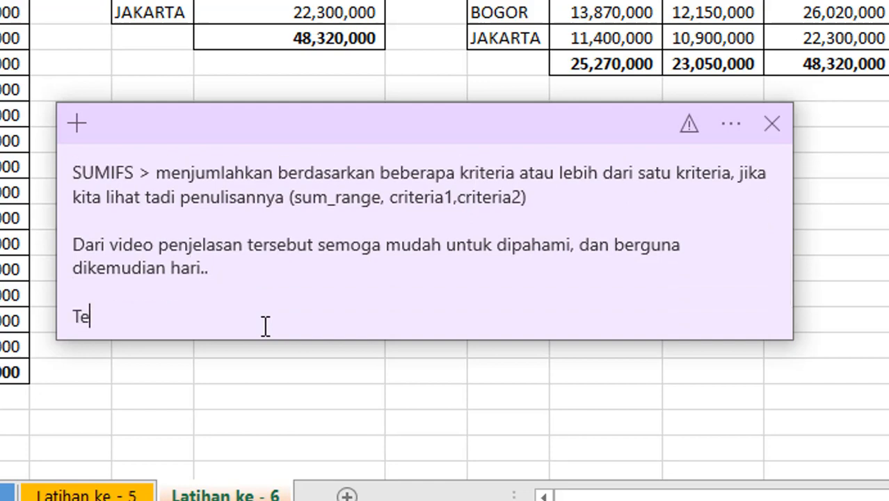
{"action": "type", "text": "irmakasih"}
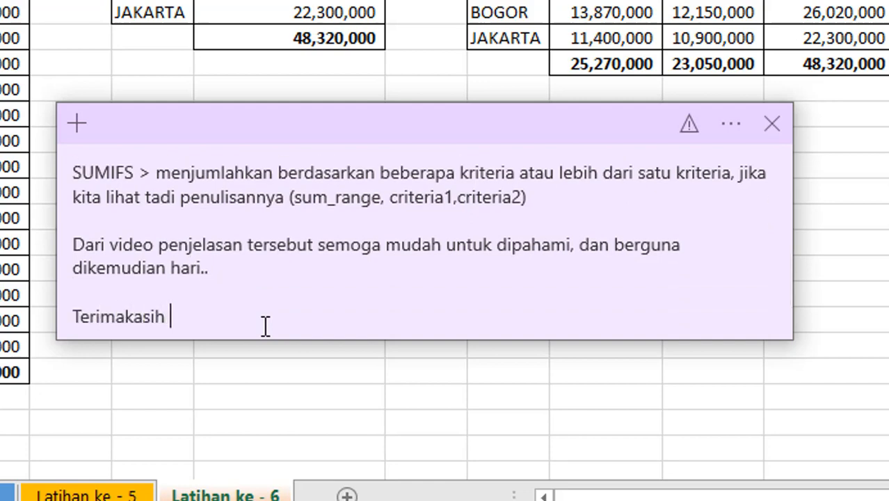
{"action": "type", "text": ","}
{"action": "key", "text": "Return"}
{"action": "type", "text": "Wassallamuallaikum"}
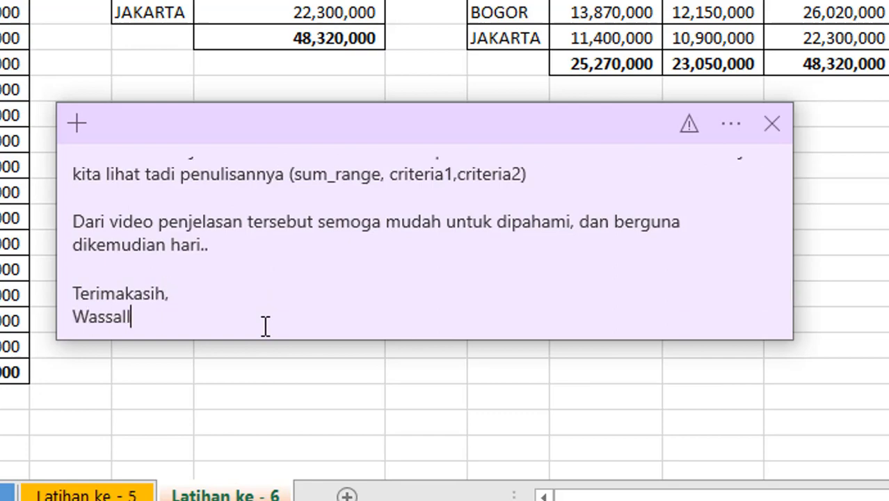
{"action": "type", "text": " ^^"}
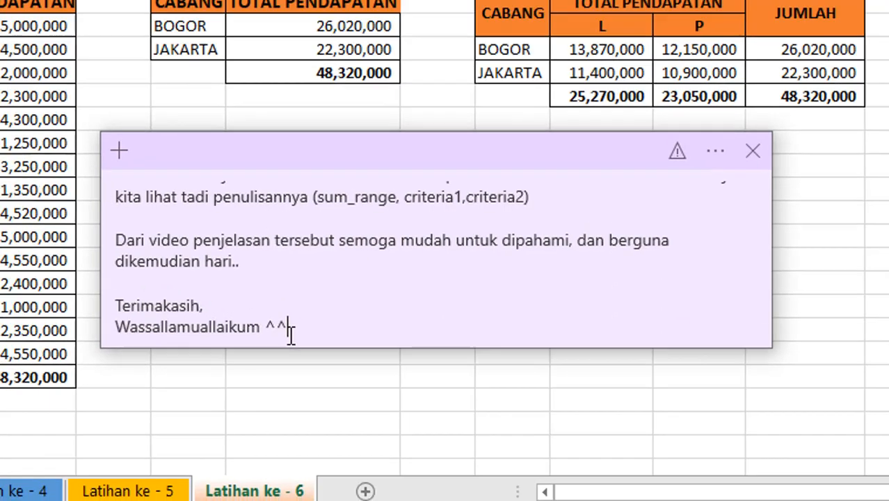